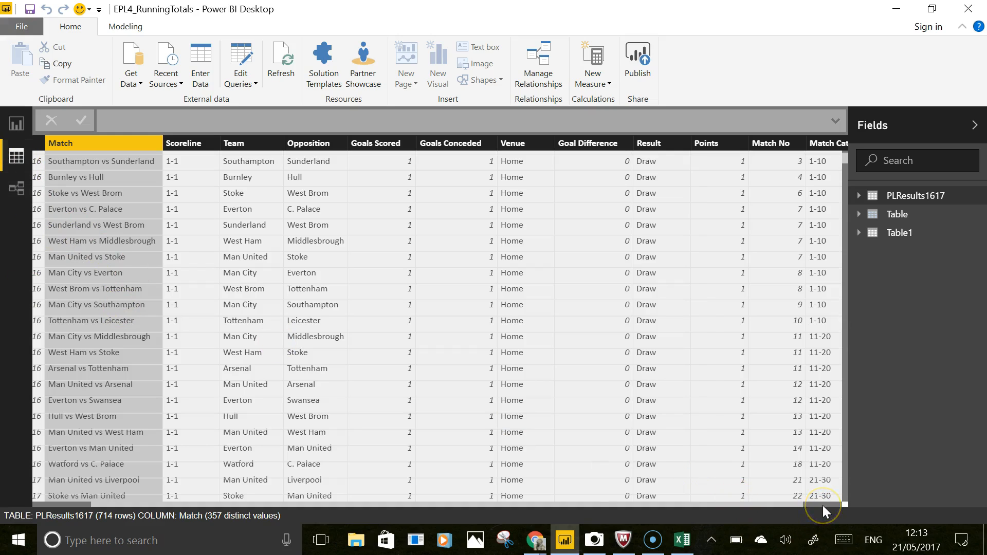
- Sort the PLResults1617 table by the Team column in ascending order
left_click(809, 503)
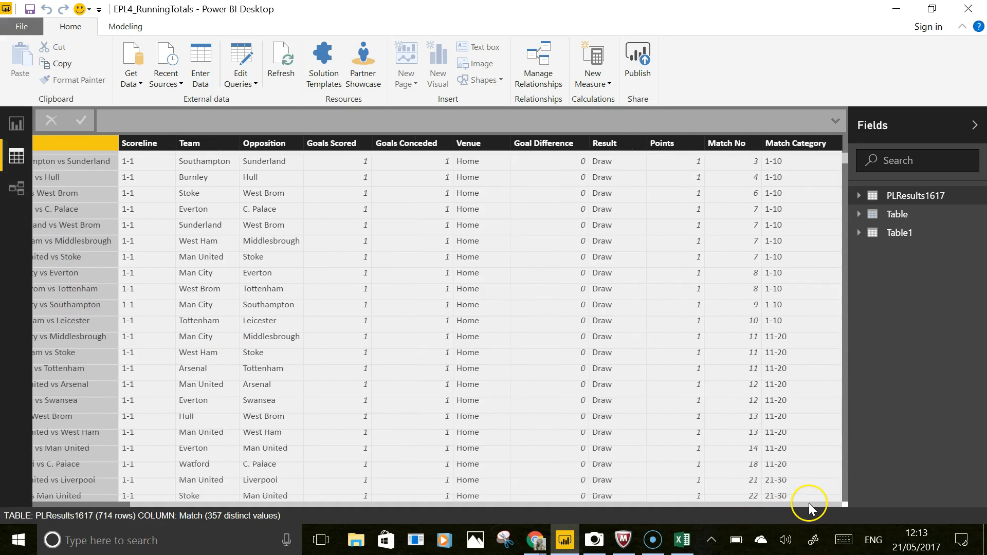
left_click_drag(806, 503, 457, 456)
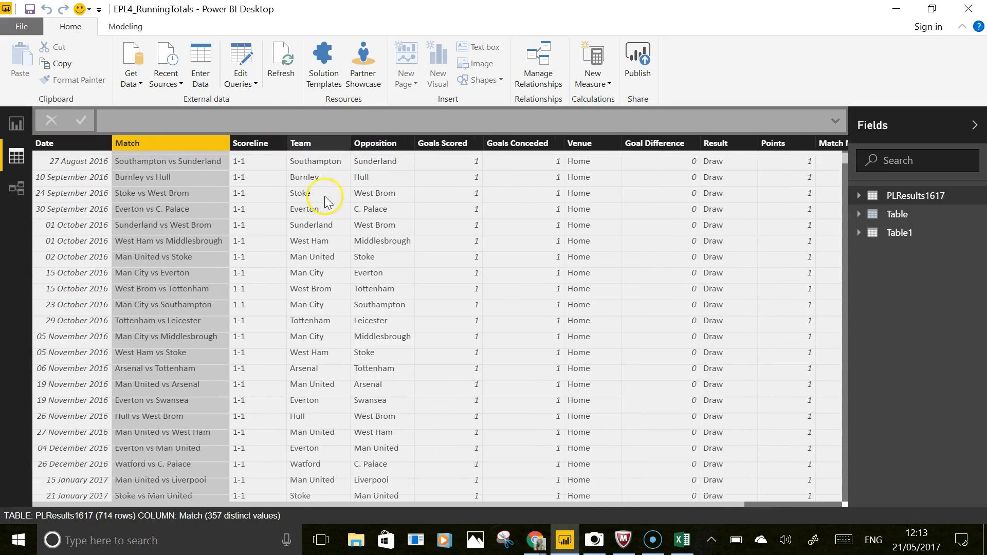
right_click(325, 149)
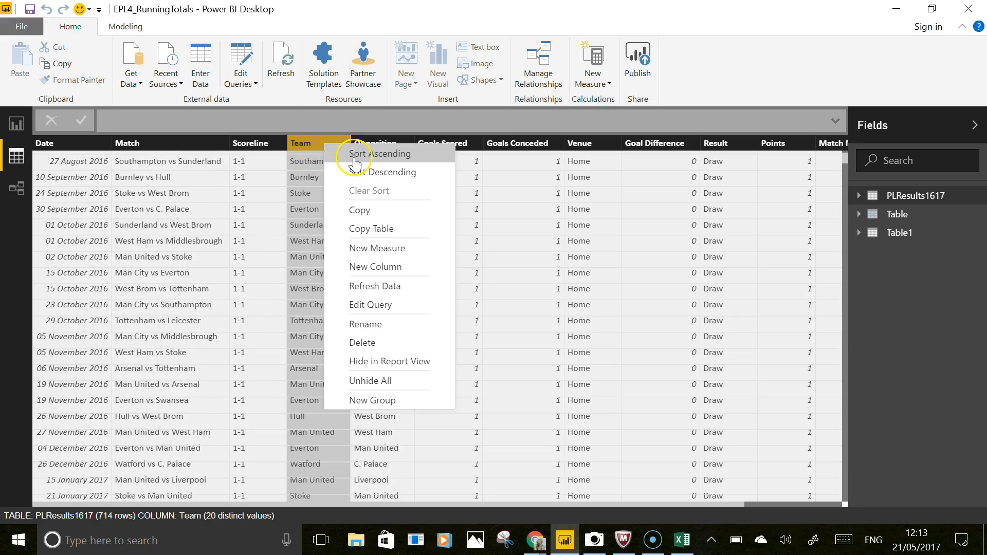
left_click(309, 228)
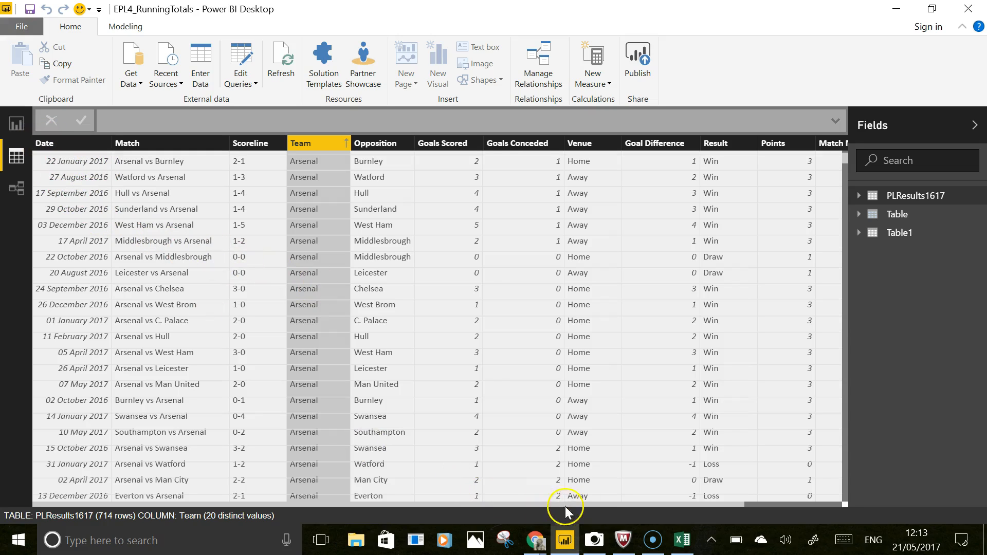
- Copy the entire PLResults1617 table from the data view
left_click(803, 504)
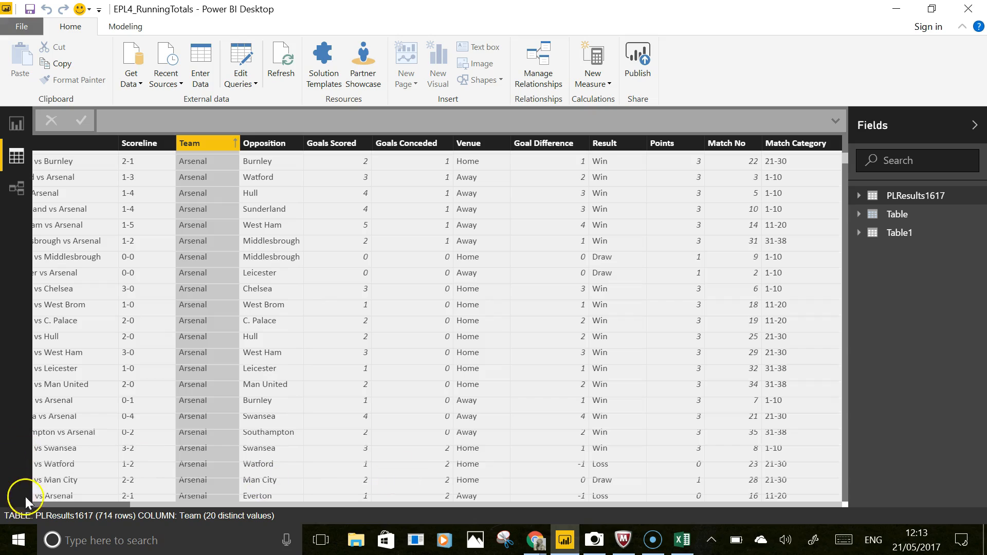
left_click(37, 504)
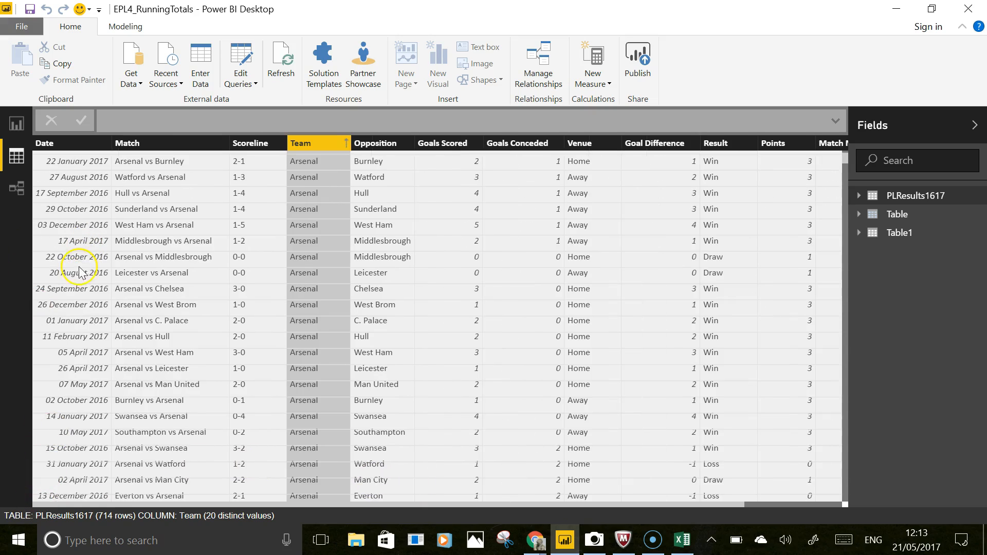
left_click(44, 145)
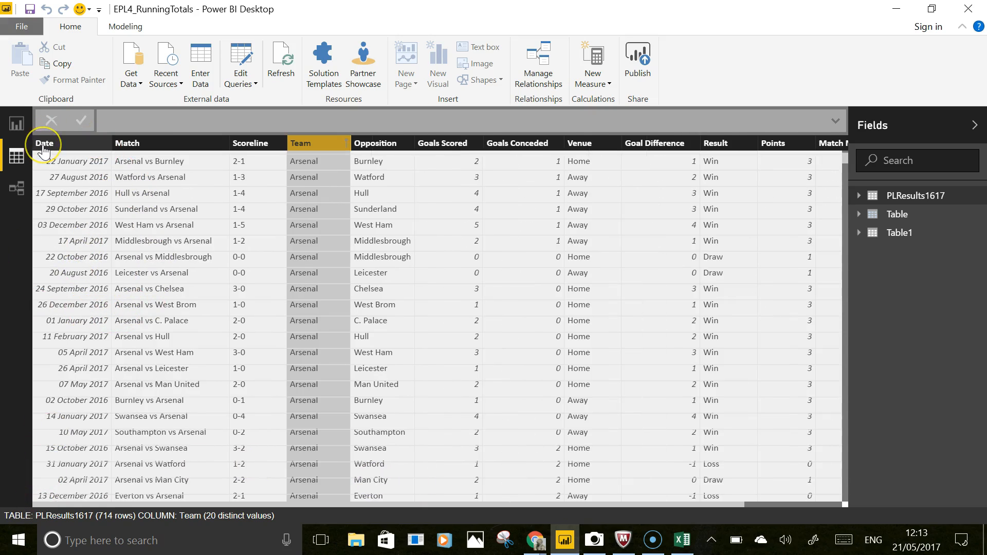
right_click(43, 149)
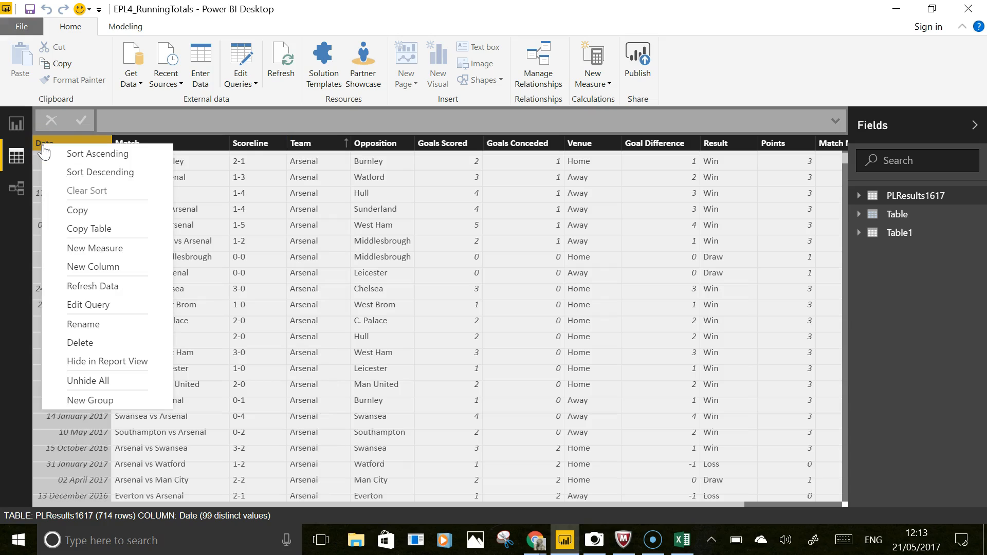
left_click(85, 228)
- Switch to Excel and paste the copied table into cell A1 of the blank sheet
left_click(689, 547)
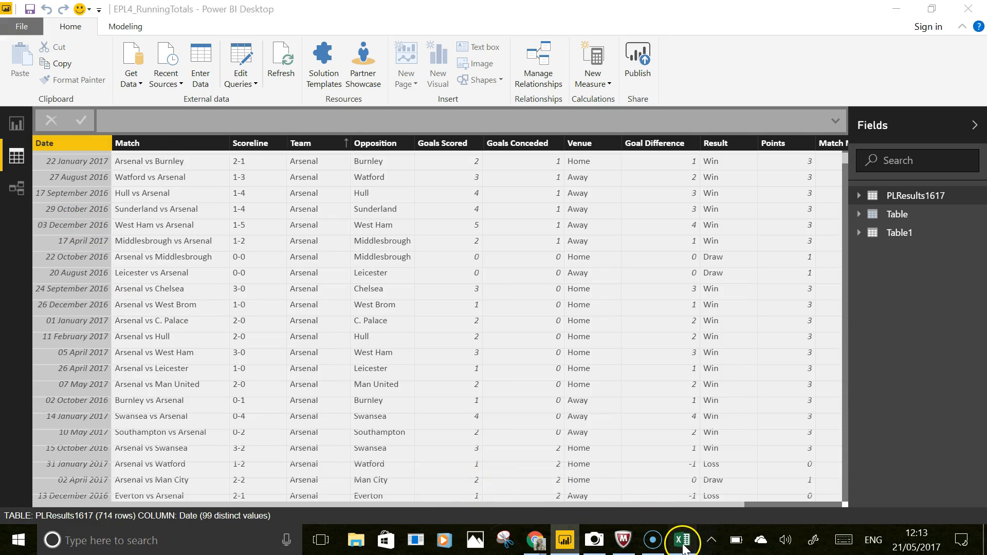
left_click(46, 206)
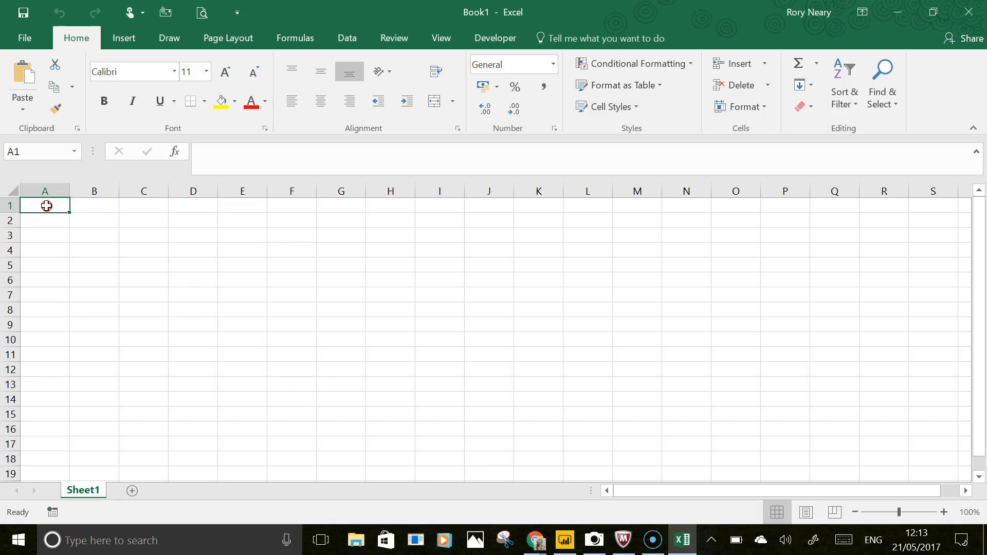
right_click(47, 206)
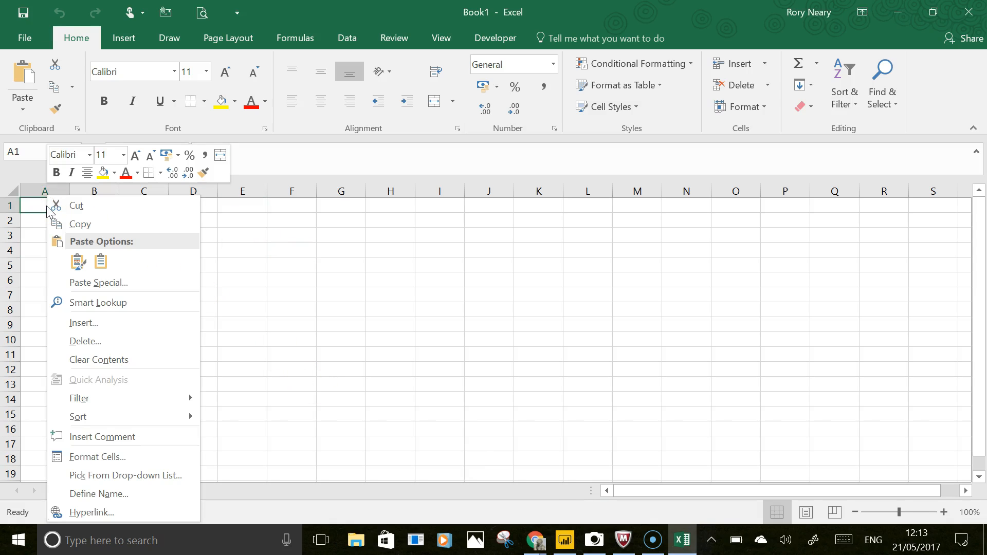
left_click(78, 262)
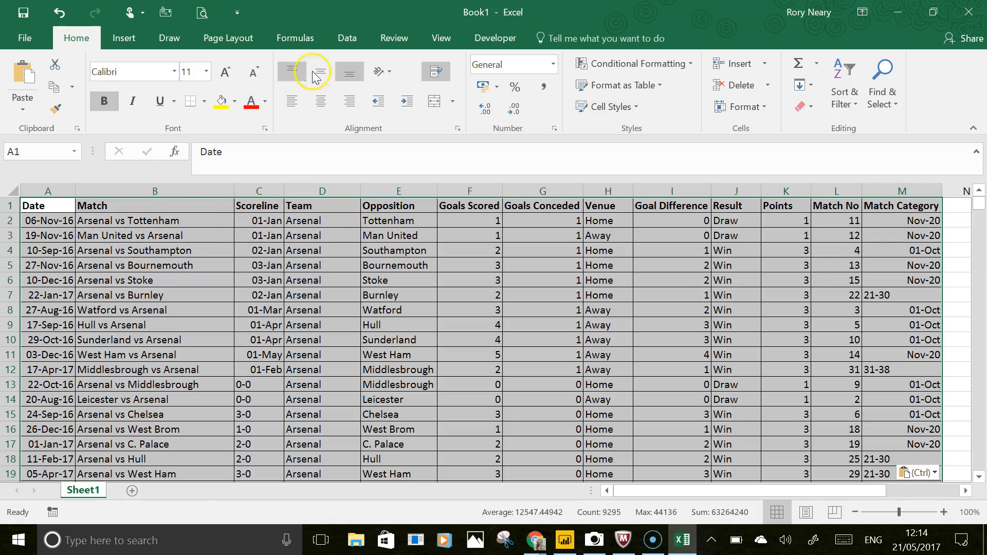
- Turn on filters for the pasted table's header row
left_click(347, 38)
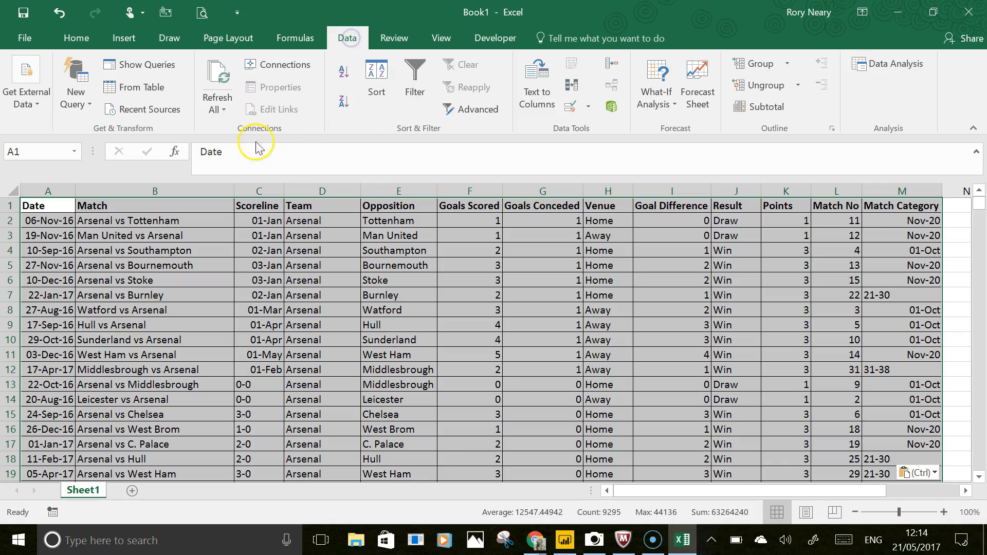
left_click(415, 82)
scroll(326, 338, "down", 1)
scroll(324, 334, "up", 1)
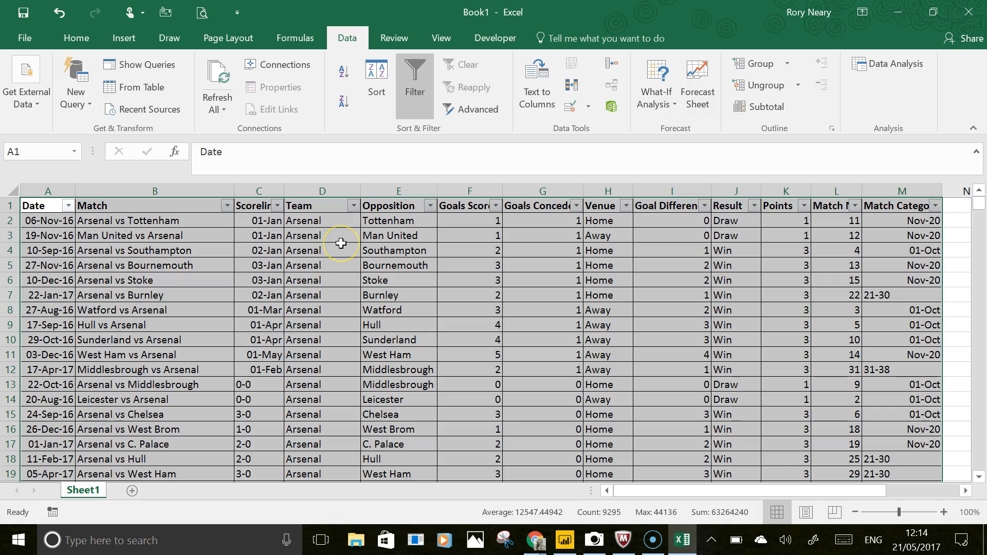
- Filter the Team column to show only Arsenal
left_click(354, 206)
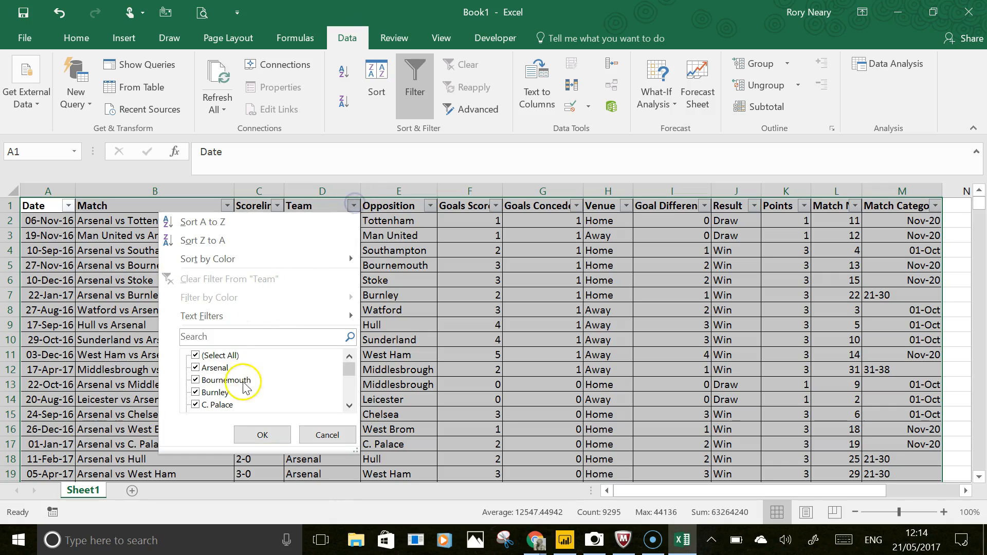
left_click(196, 356)
left_click(196, 367)
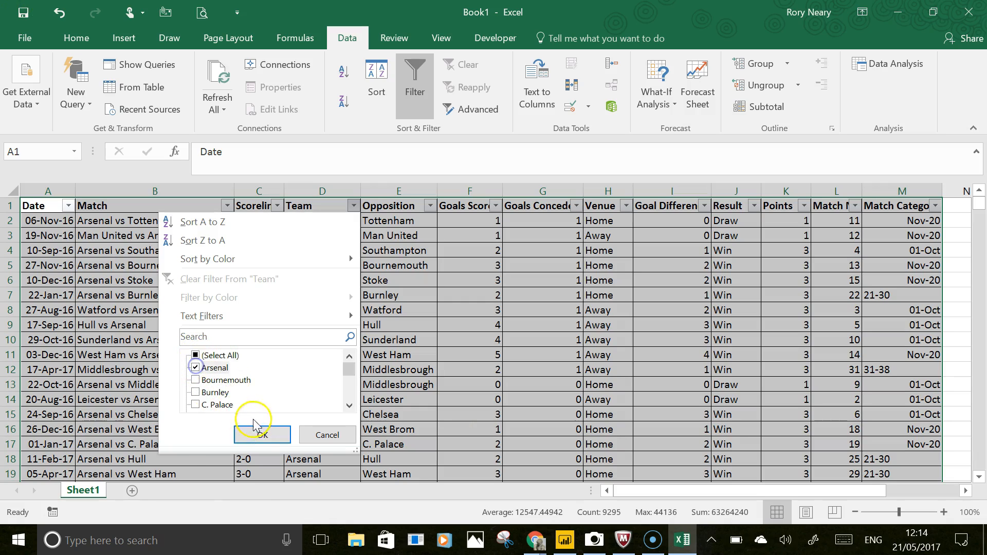
left_click(260, 434)
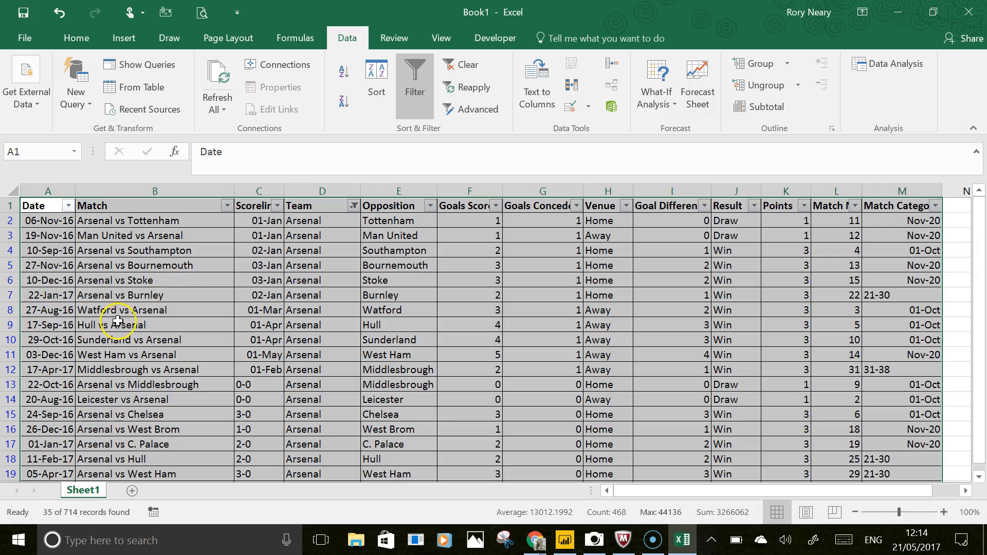
- Apply a custom Date filter of is before or equal to 27/08/2016 and select the visible Points values
left_click(30, 312)
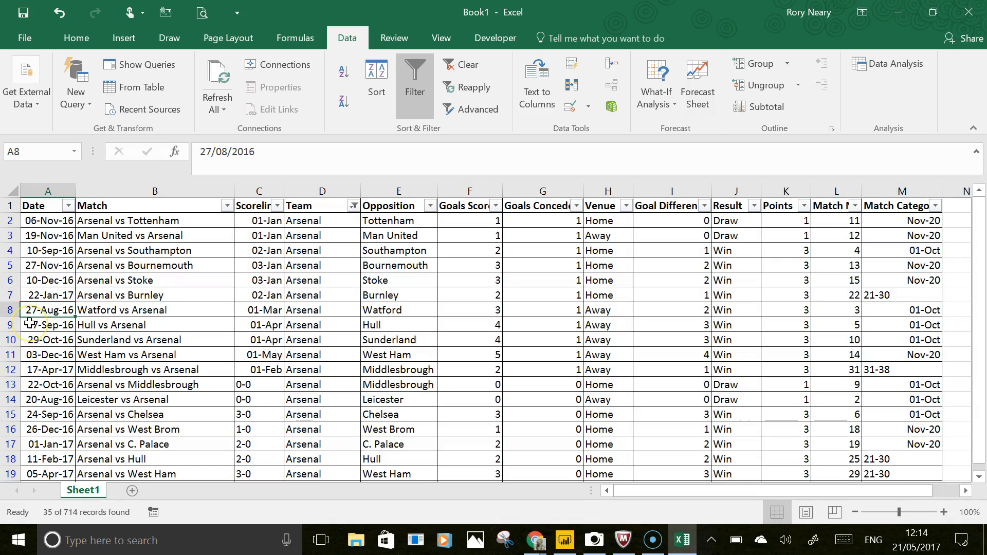
left_click(69, 206)
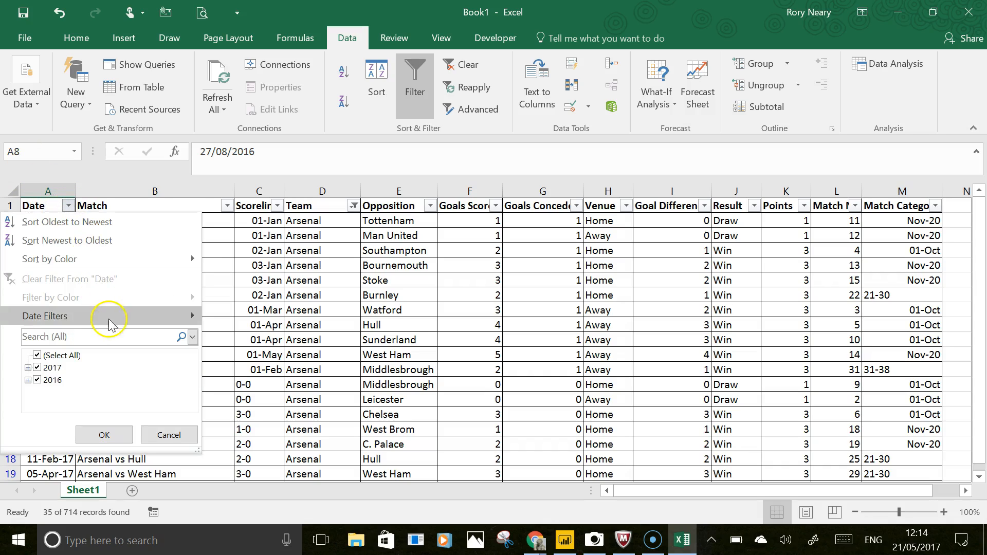
mouse_move(131, 259)
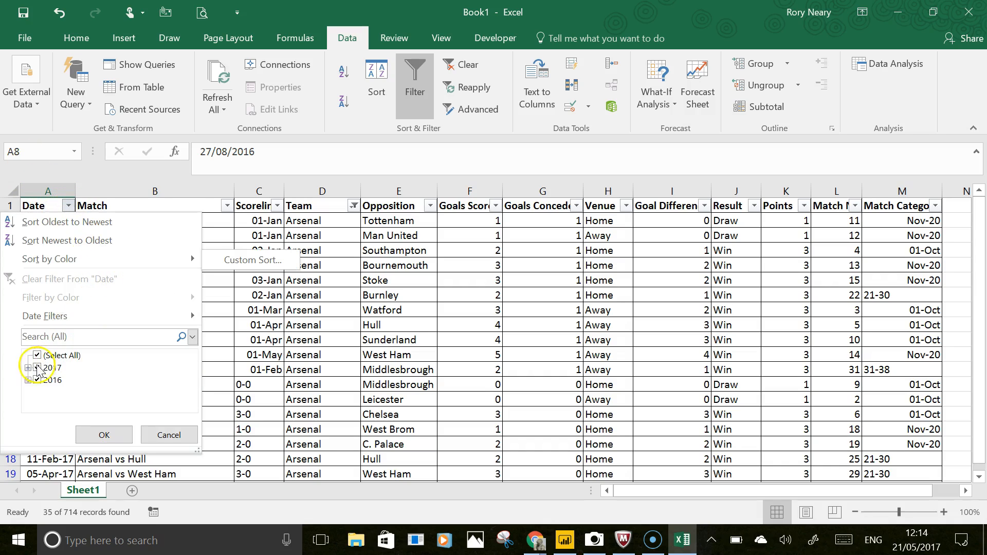
left_click(27, 380)
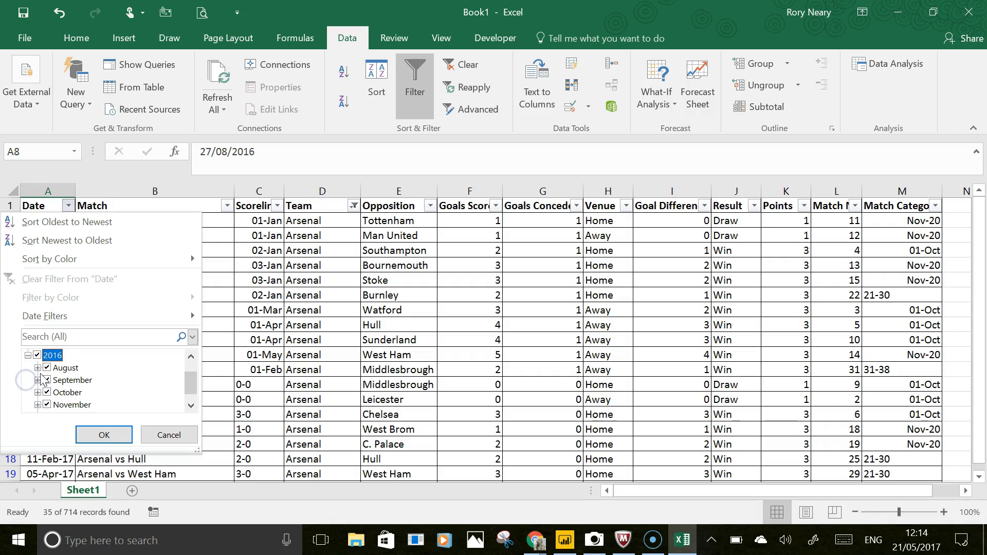
mouse_move(171, 323)
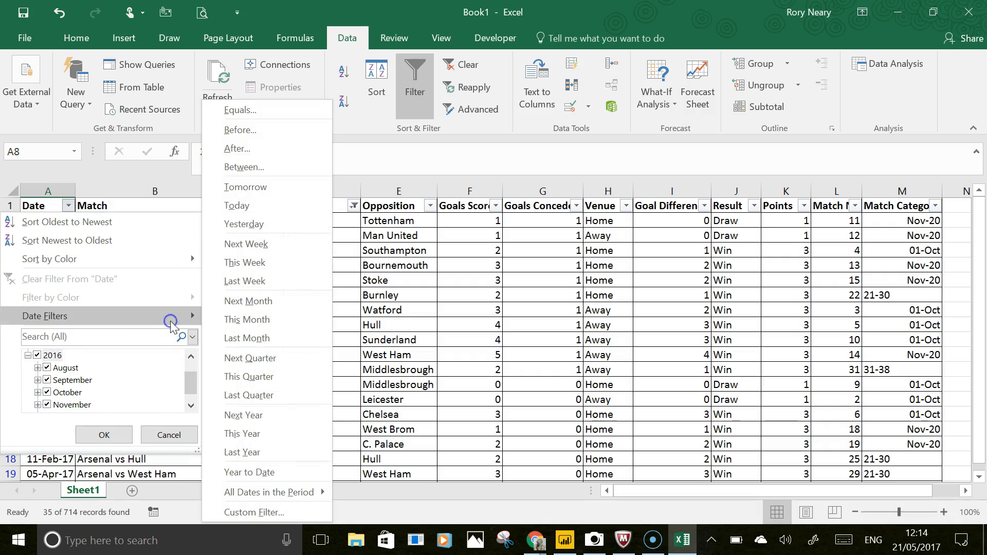
left_click(256, 174)
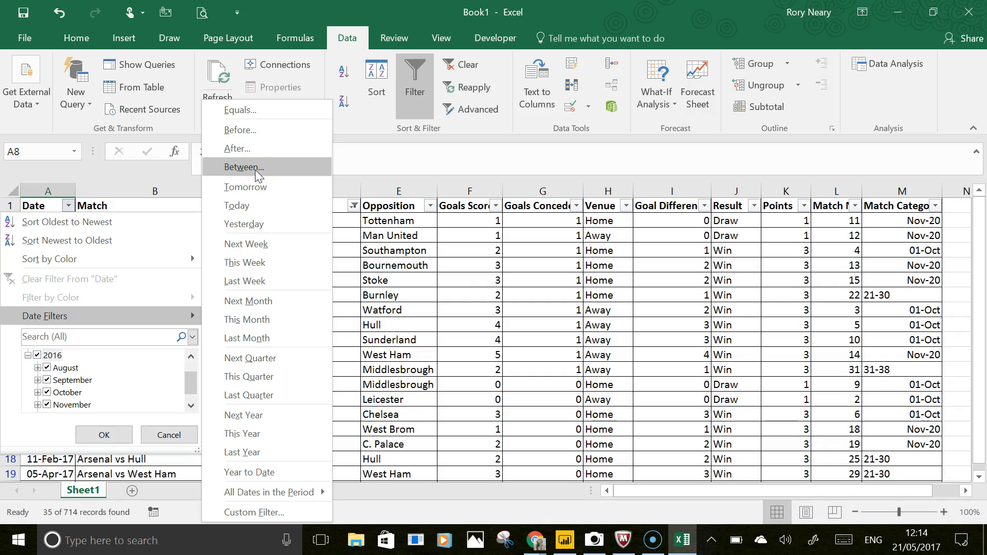
left_click(244, 130)
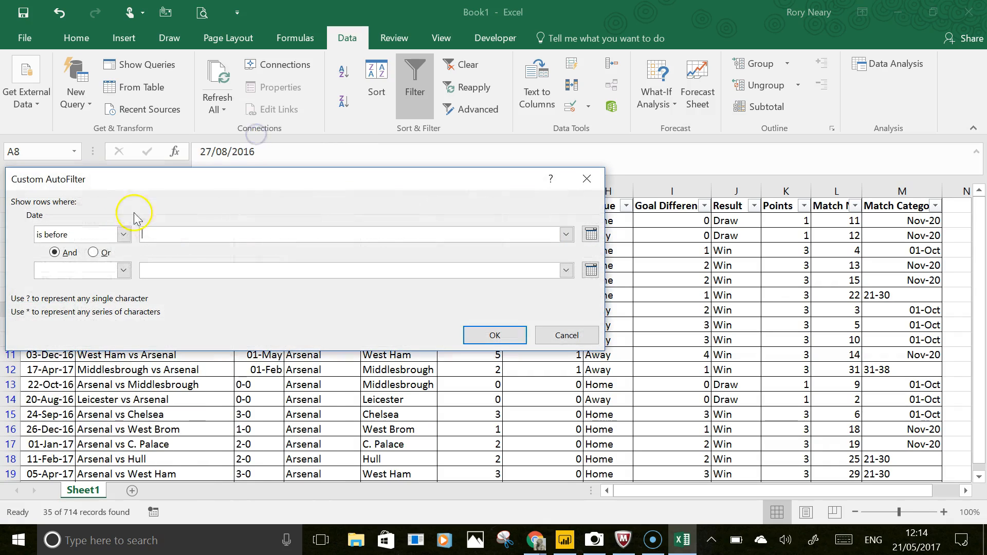
left_click(124, 235)
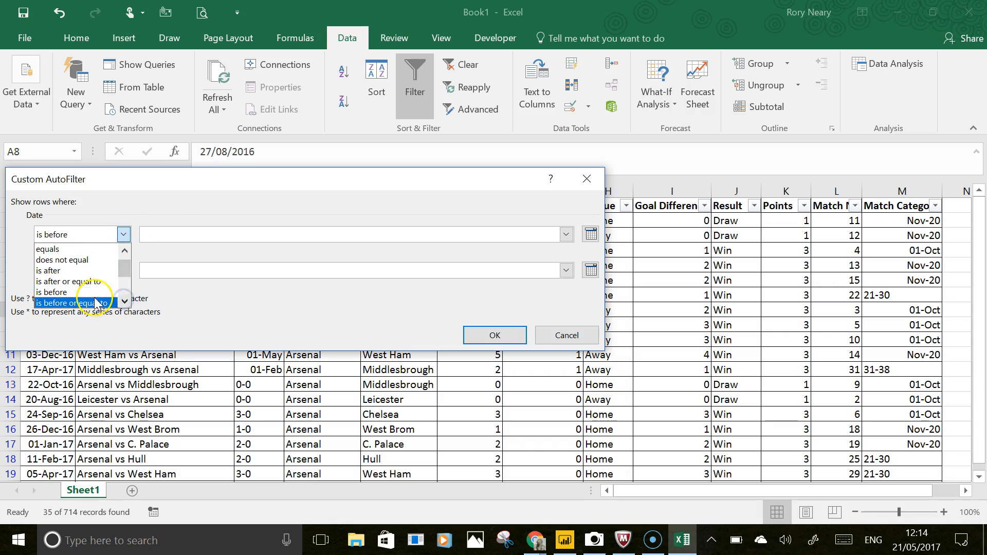
left_click(94, 300)
left_click(178, 231)
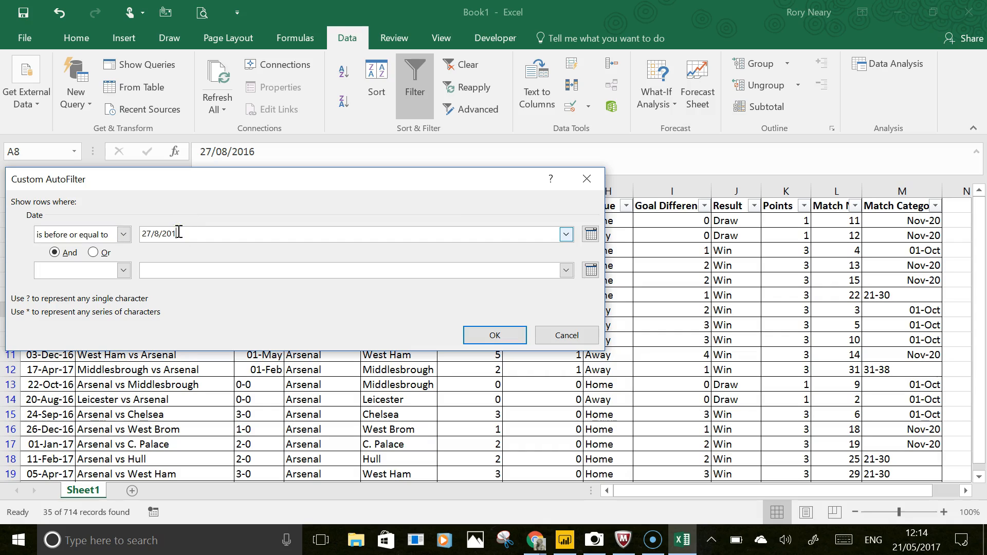
key("Return")
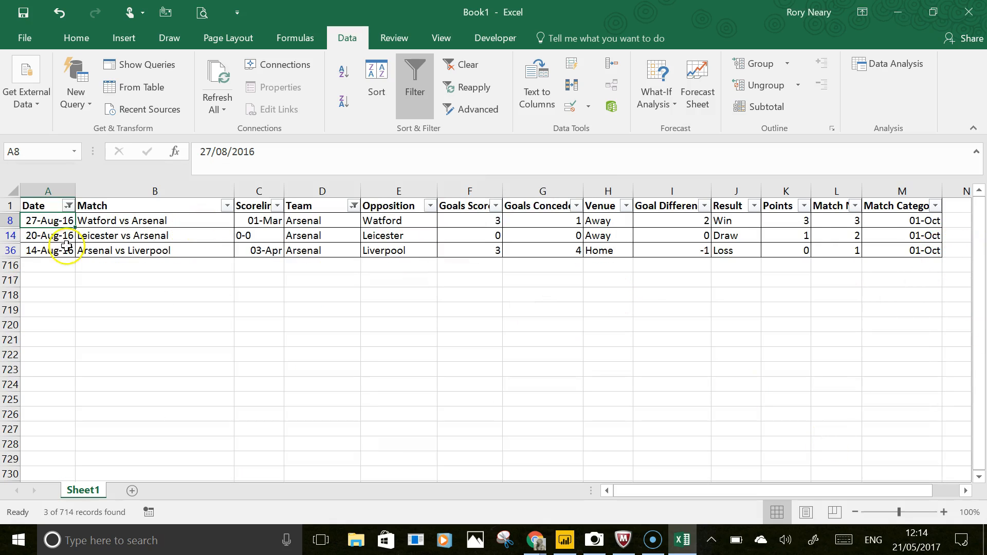
left_click_drag(795, 221, 793, 250)
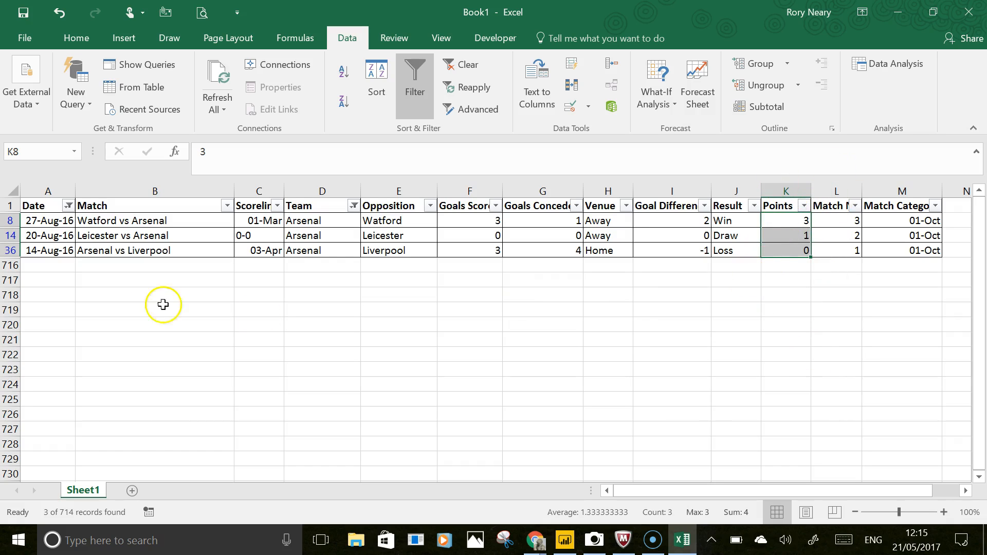
- Change the Date filter to is before or equal to 27/12/2016 and select the whole Points column
left_click(68, 206)
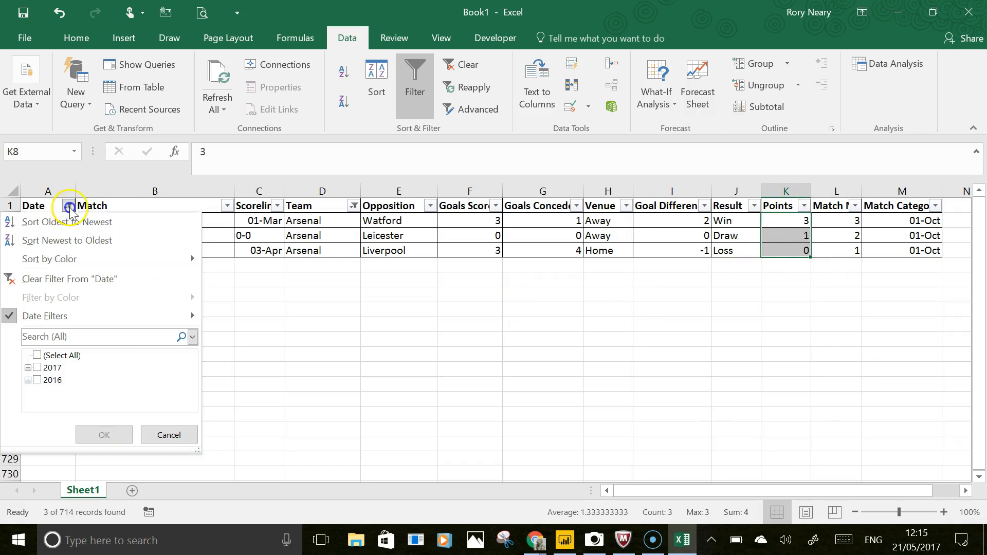
left_click(172, 318)
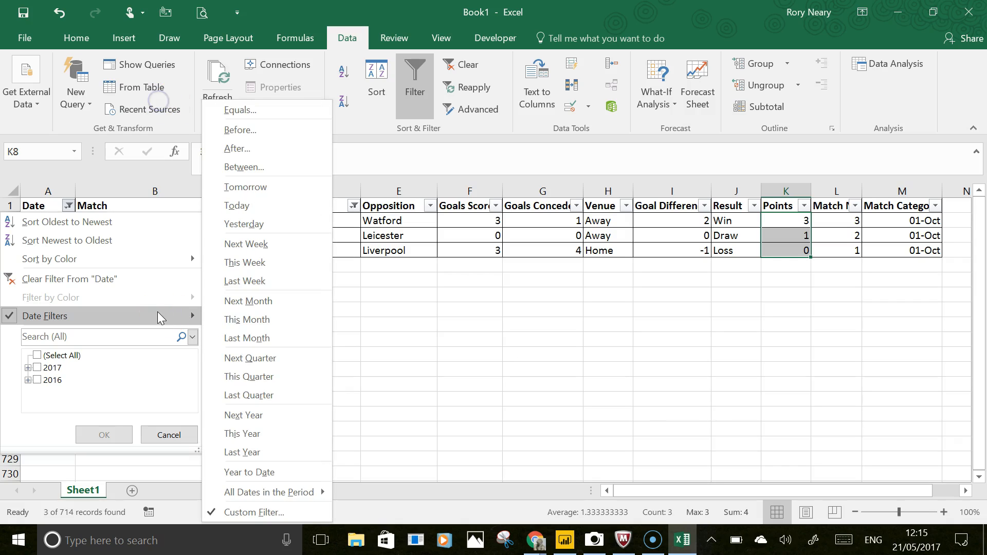
left_click(255, 132)
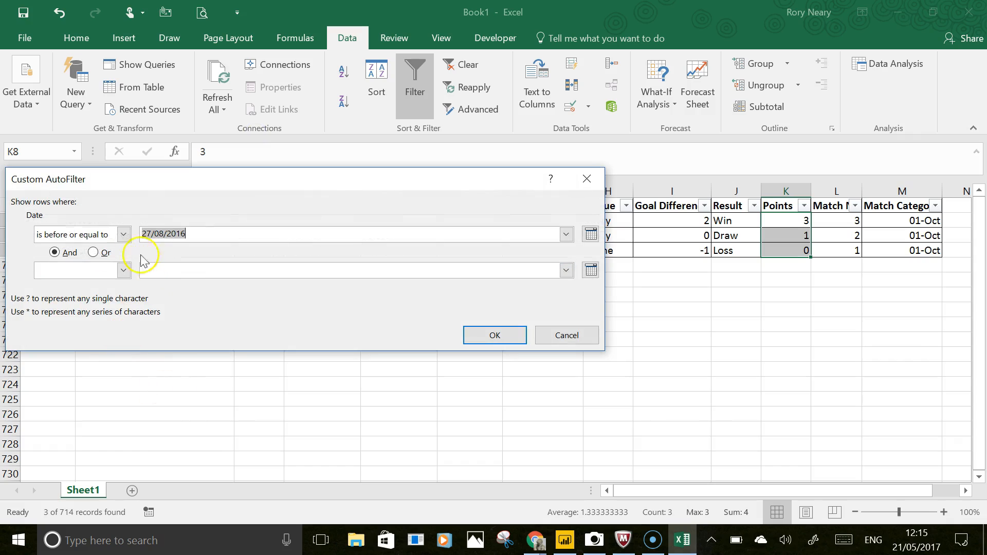
left_click(164, 233)
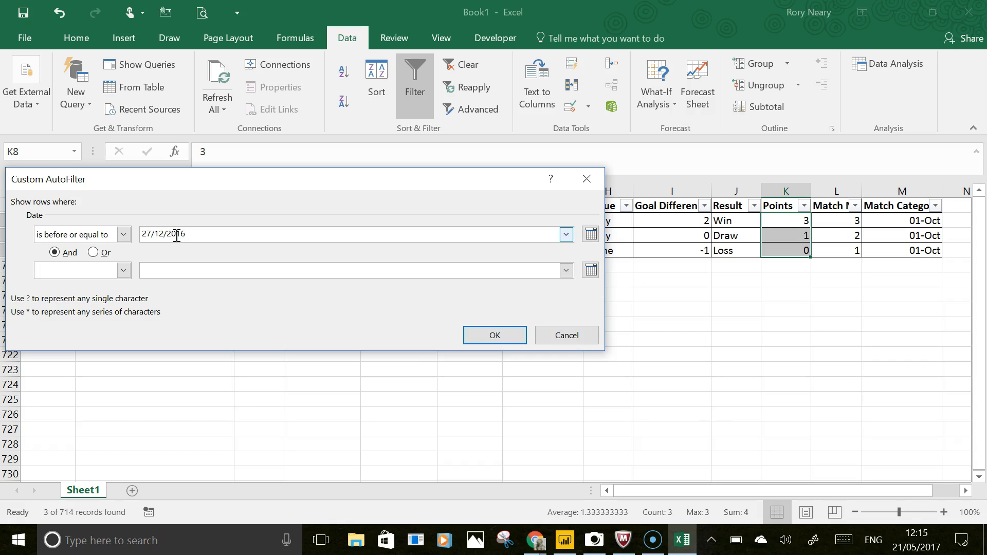
key("Return")
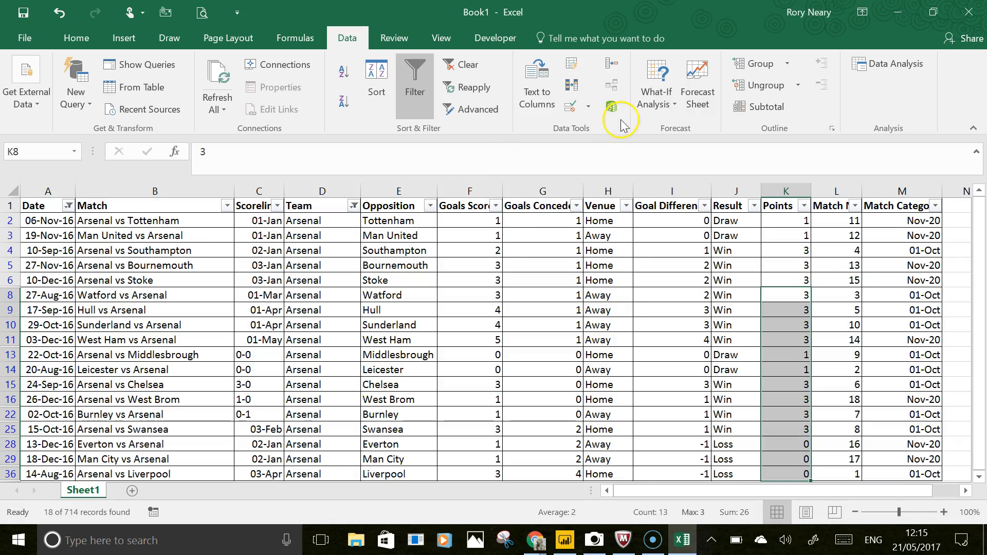
left_click(789, 191)
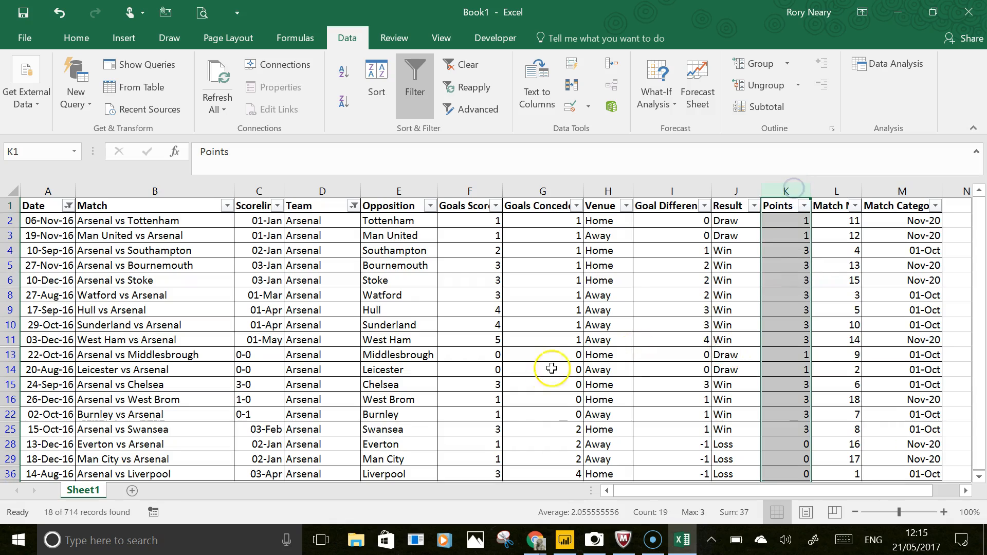
scroll(551, 309, "down", 3)
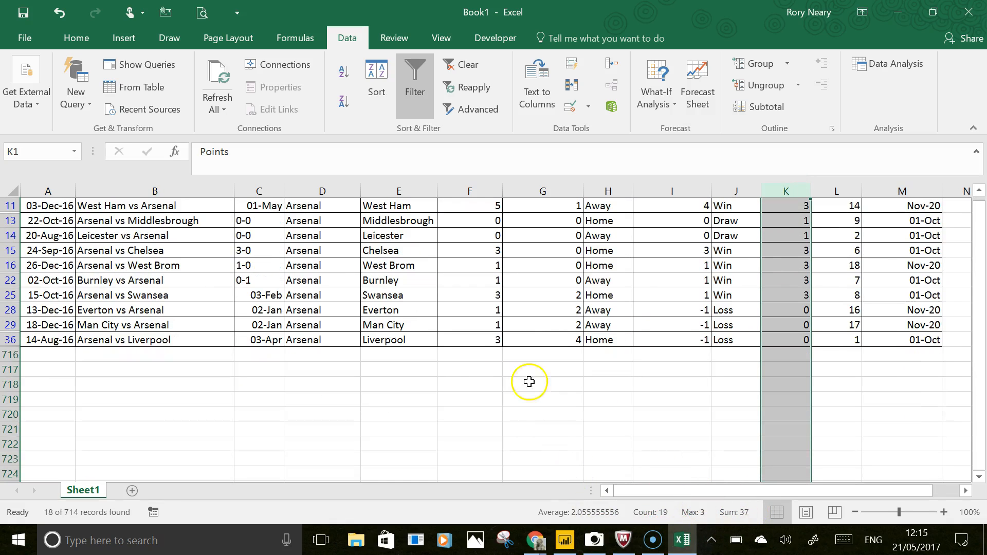
- Switch to Power BI Desktop and add a new calculated column to the PLResults1617 table
scroll(455, 397, "up", 3)
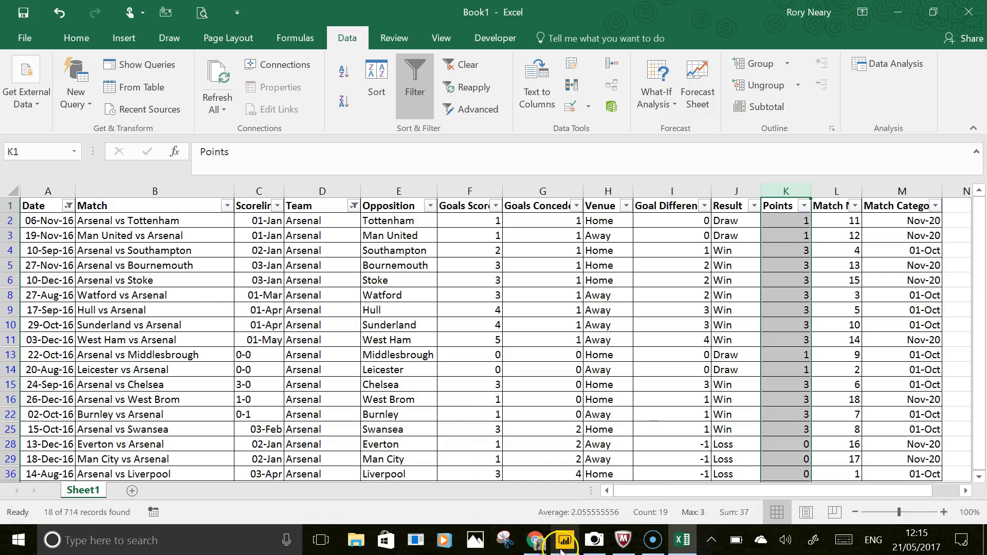
mouse_move(565, 548)
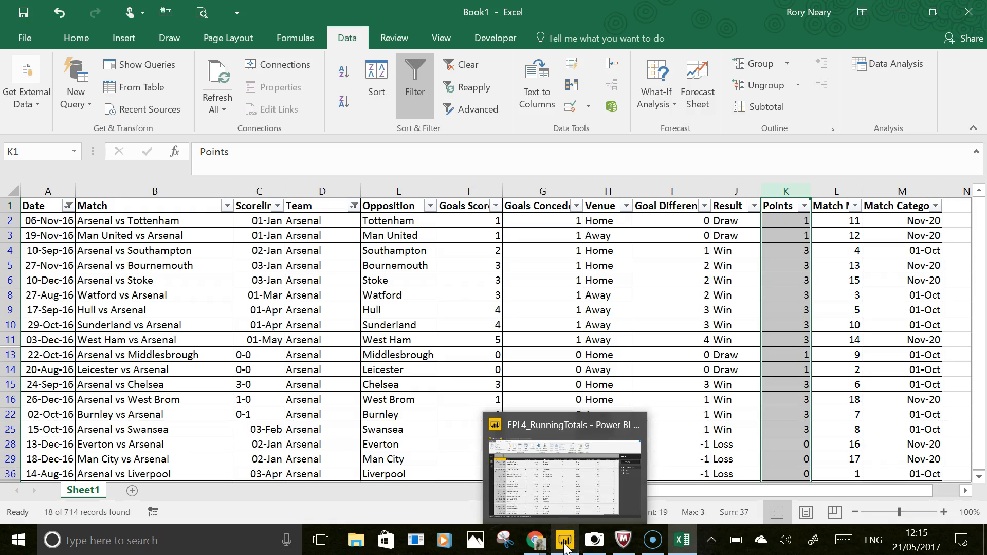
left_click(565, 549)
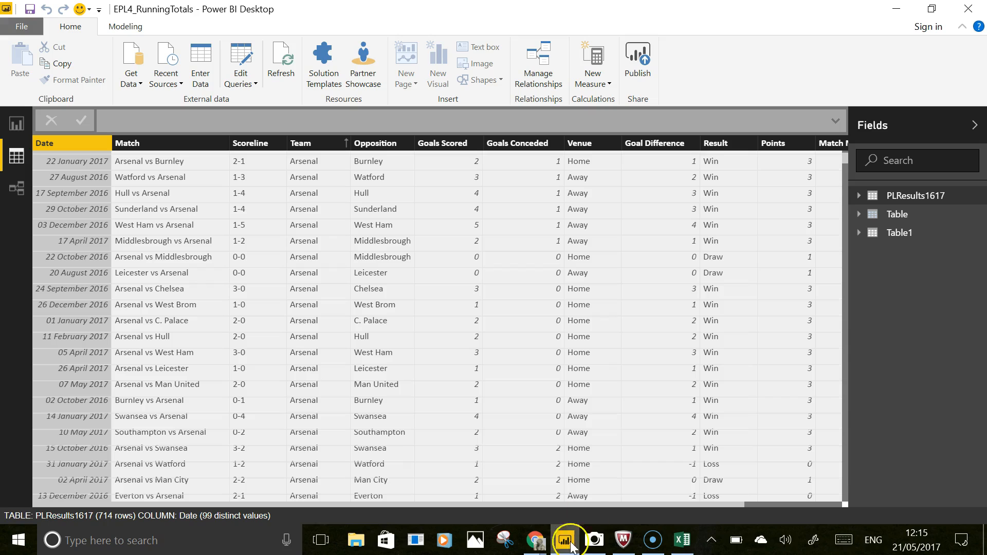
left_click(804, 504)
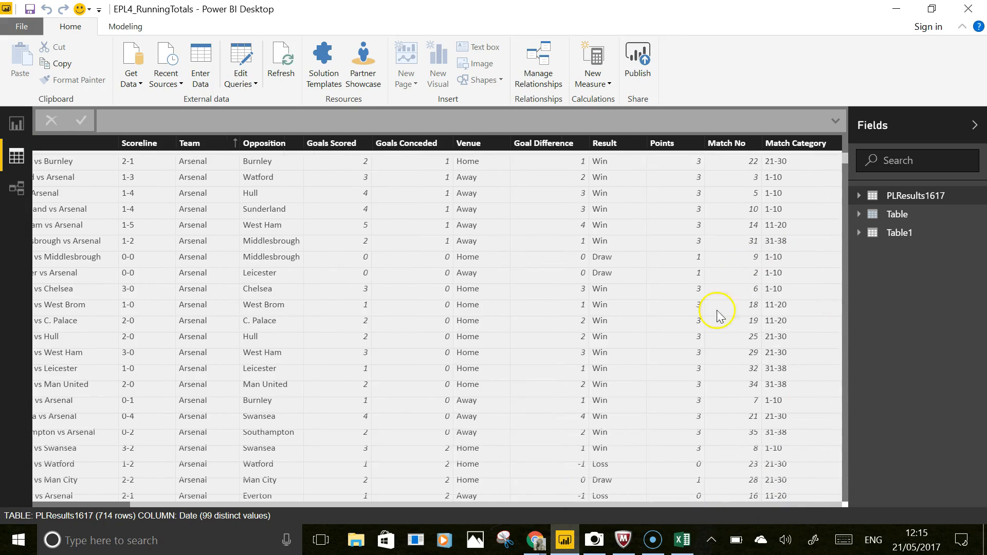
left_click(786, 142)
right_click(786, 142)
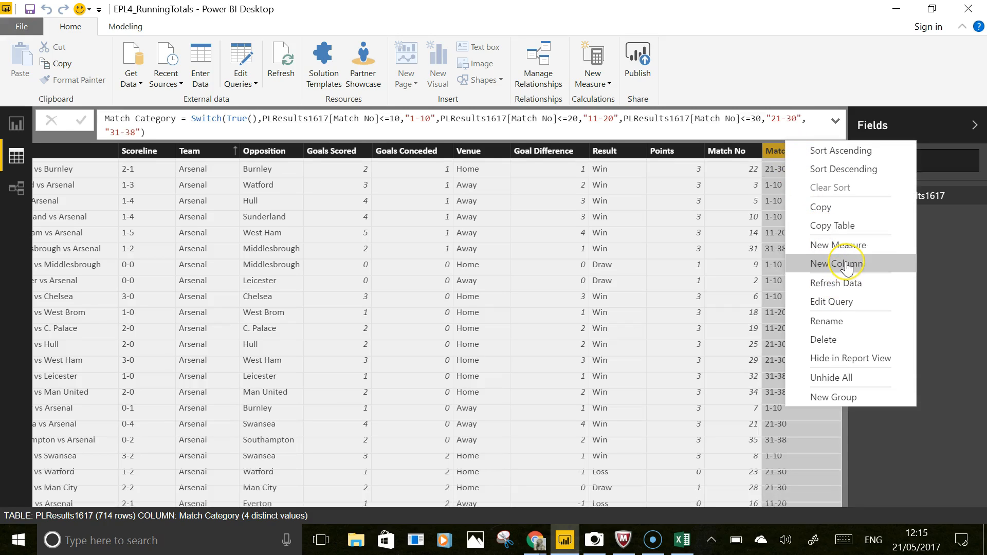
left_click(846, 264)
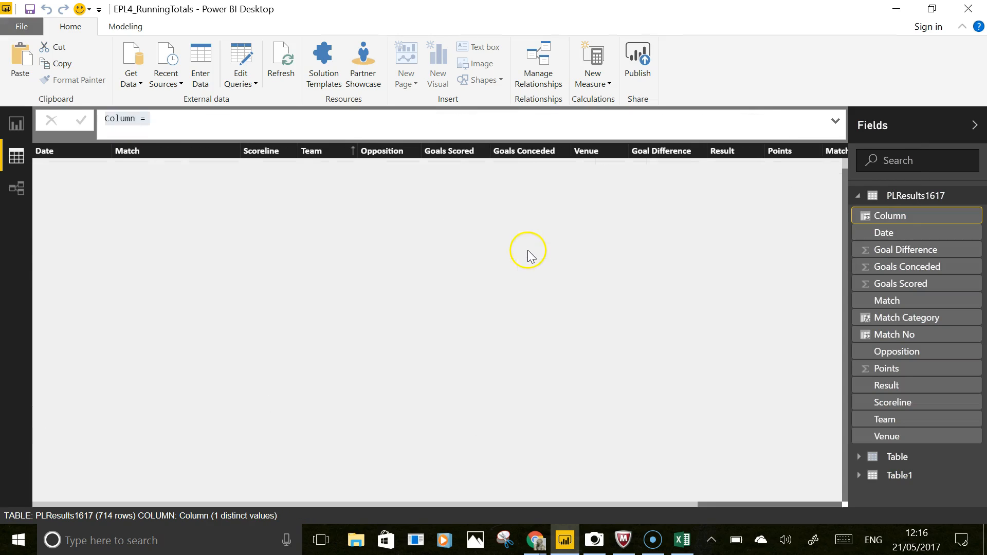
- Define the column as Running Points Total = Calculate(sum(PLResults1617[Points])) and commit the formula
double_click(116, 118)
type("Running Points Tota")
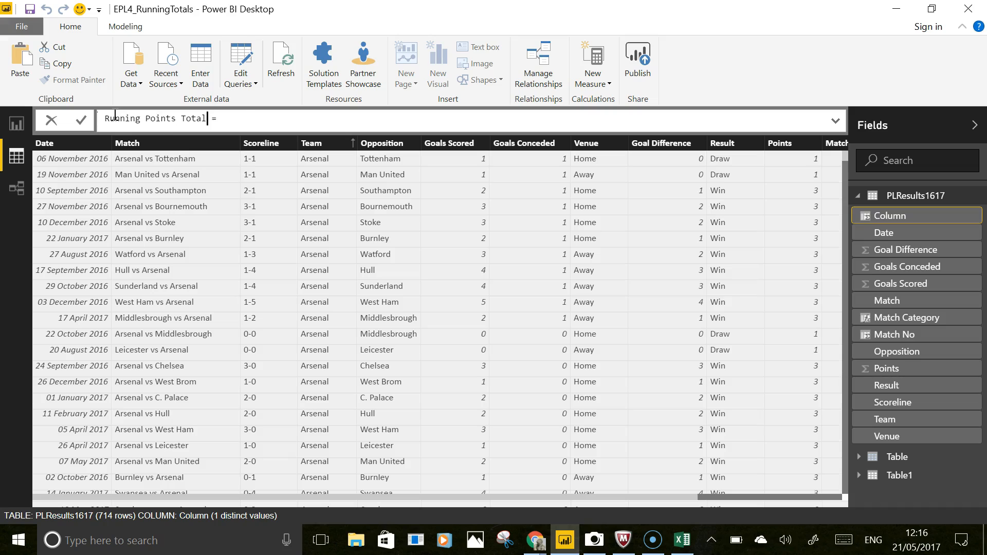
left_click(244, 117)
type("C")
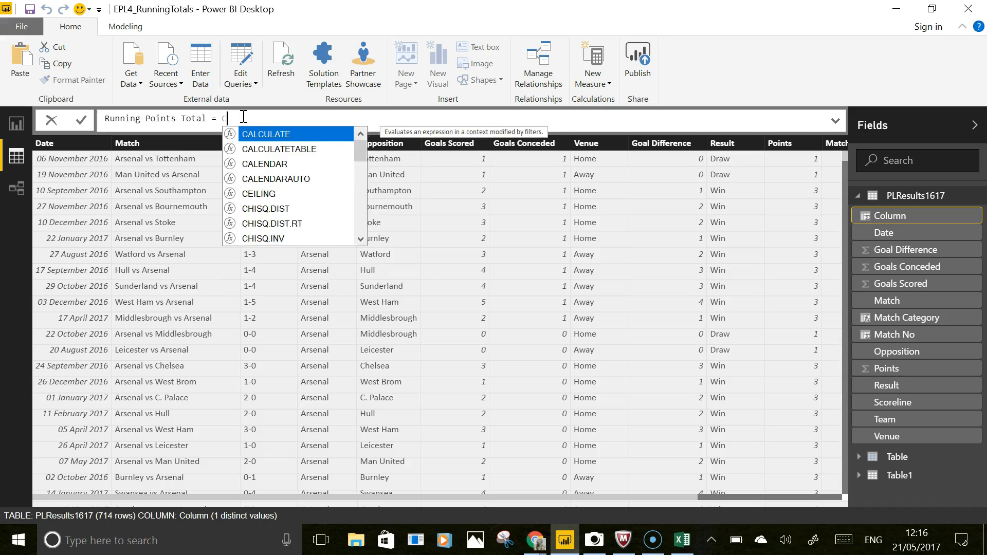
type("alcualte")
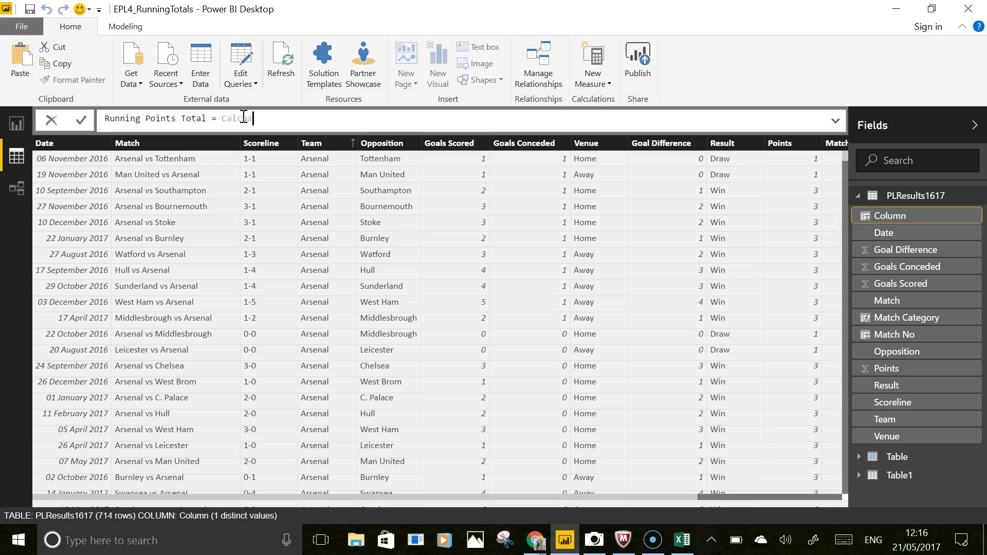
key("BackSpace")
key("BackSpace")
key("BackSpace")
key("BackSpace")
type("late(")
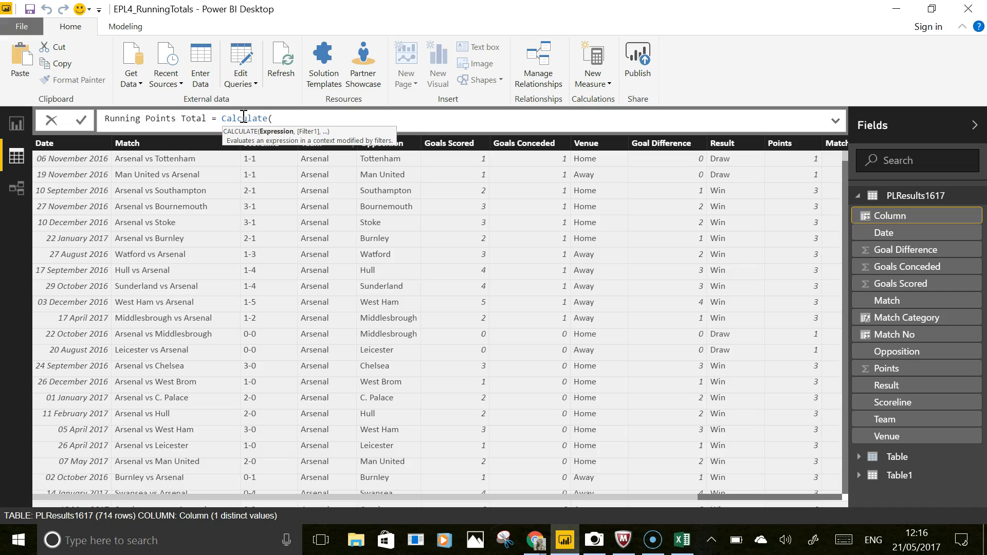
type("sum")
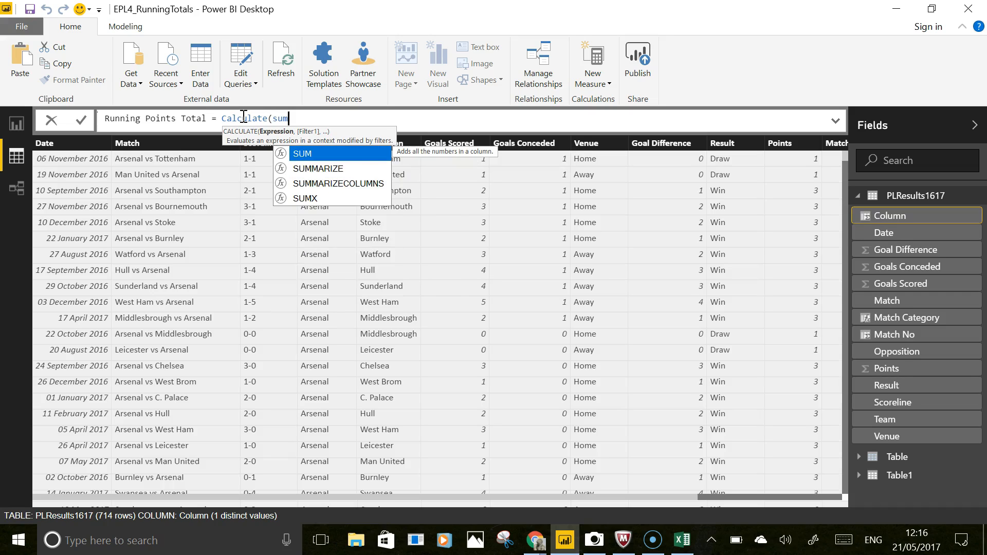
type("(")
type("point")
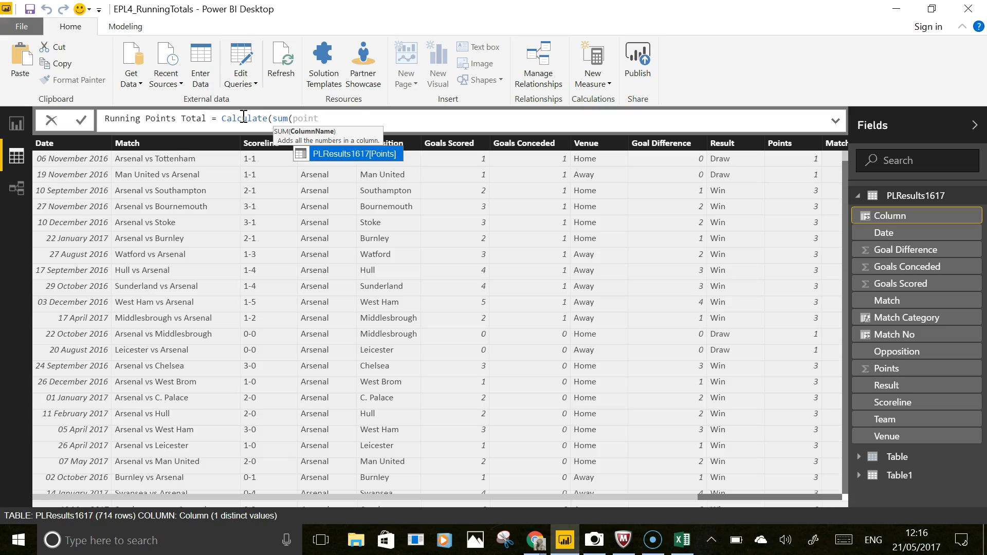
key("Tab")
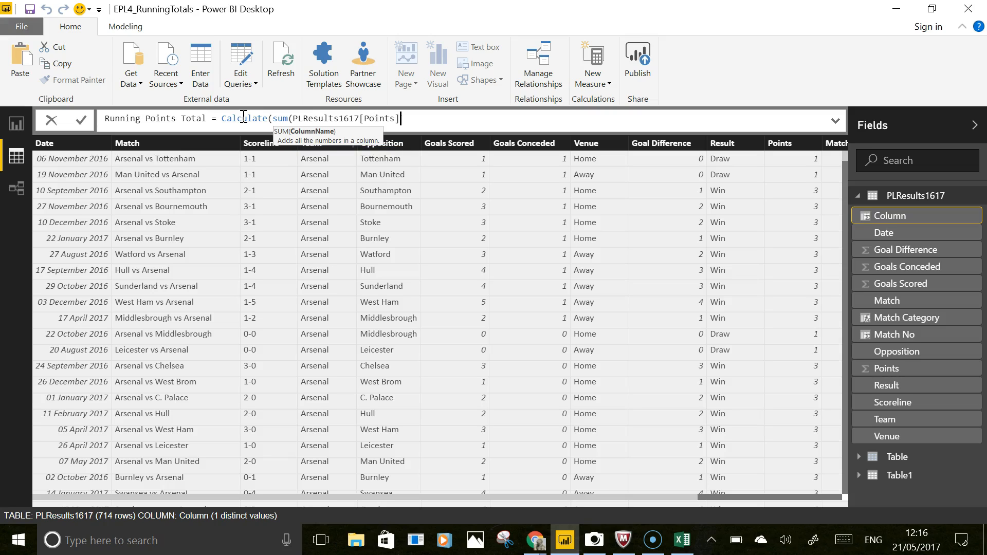
type("))")
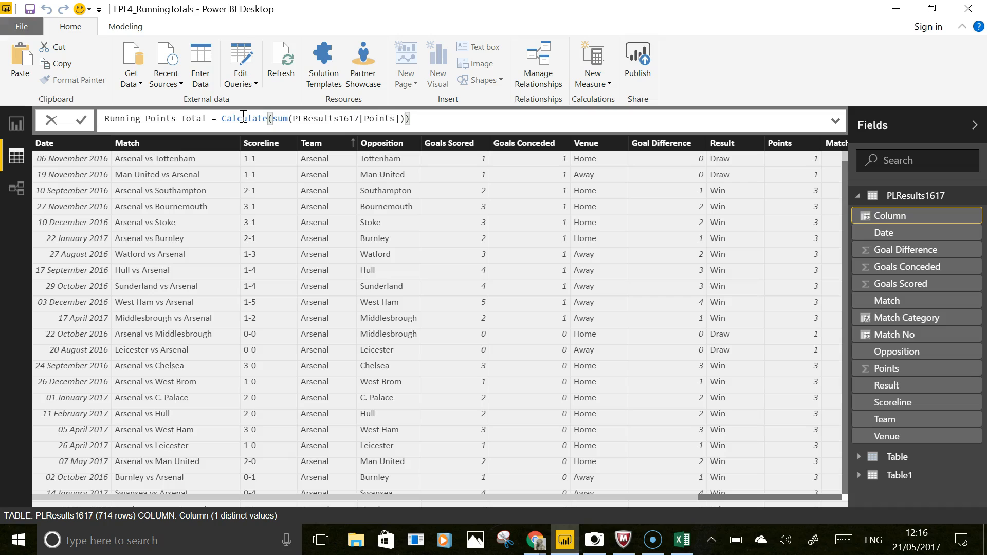
key("Return")
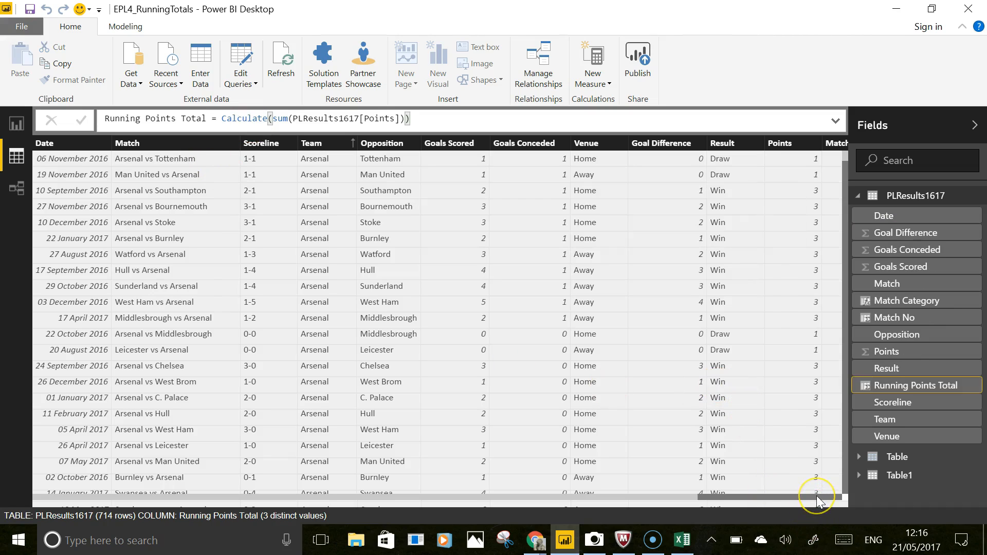
- Select the Running Points Total column and insert a comma after the SUM argument in its formula
left_click(817, 495)
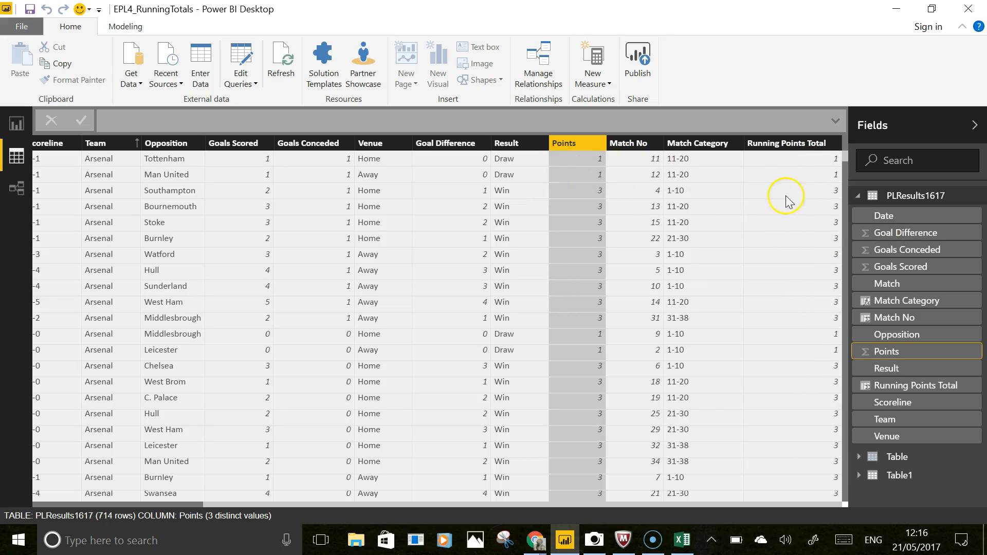
left_click(803, 156)
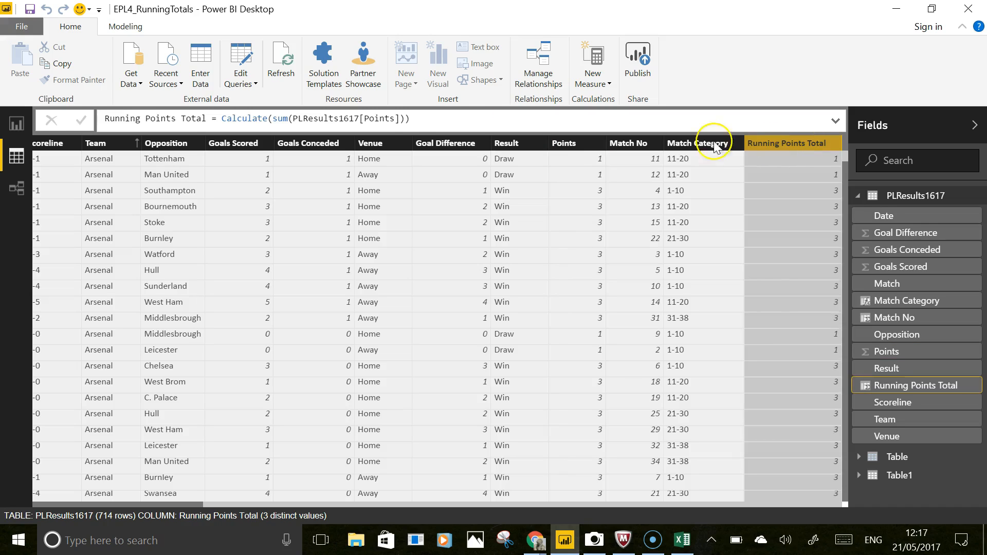
left_click(408, 119)
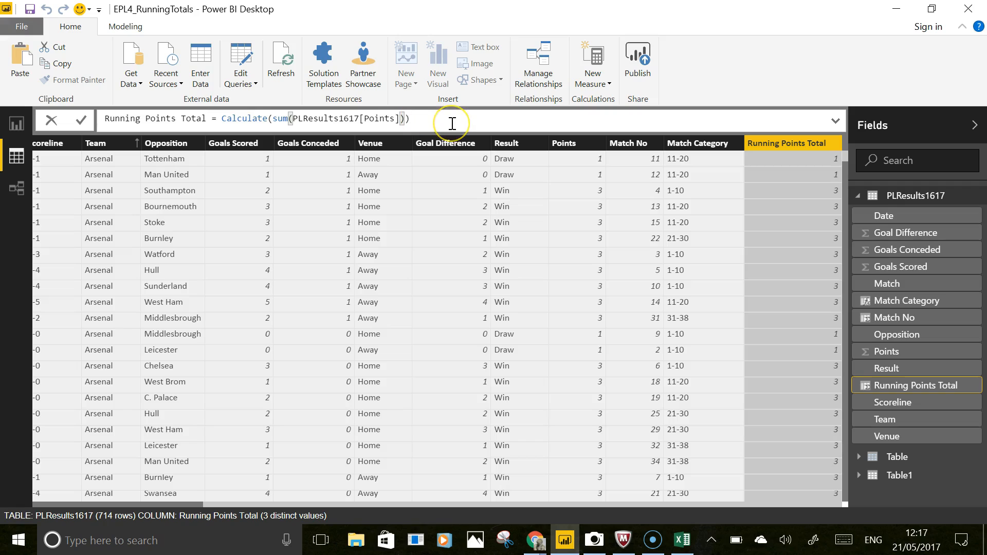
type(",")
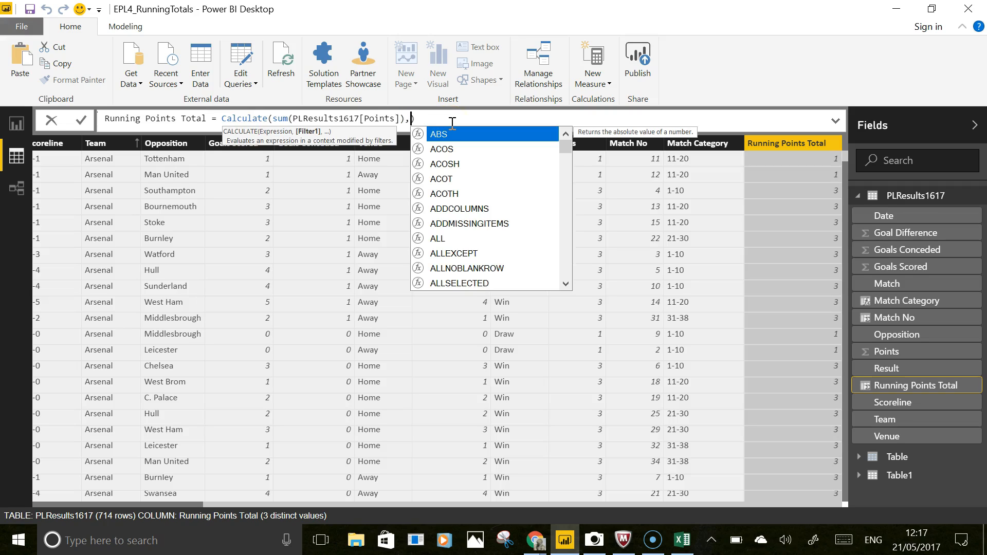
type("Fil")
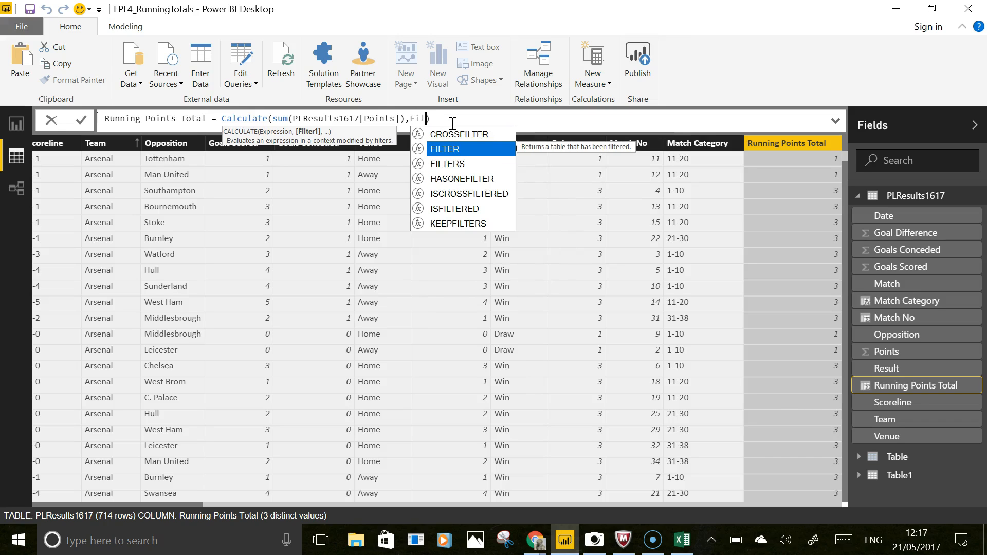
type("tre")
key("BackSpace")
key("BackSpace")
key("BackSpace")
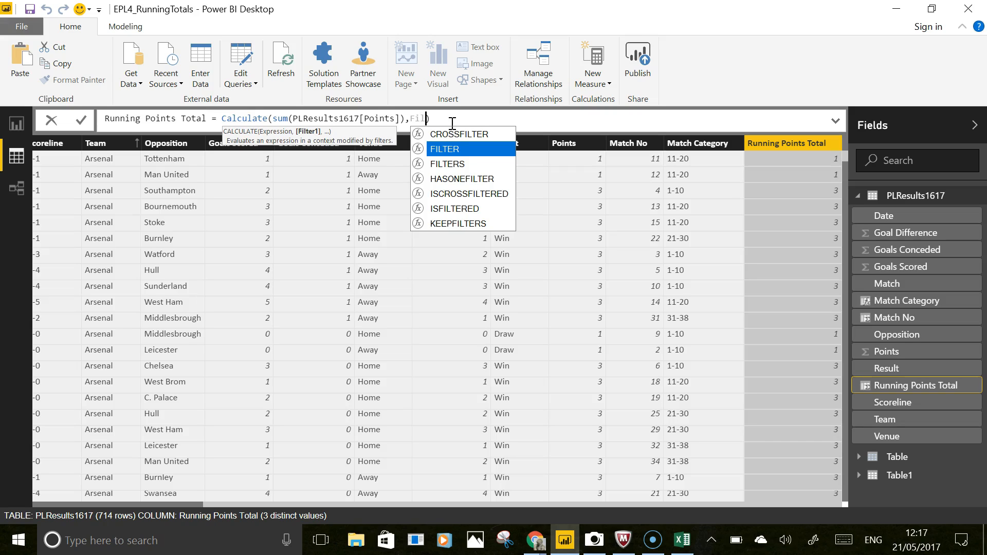
type("ter(")
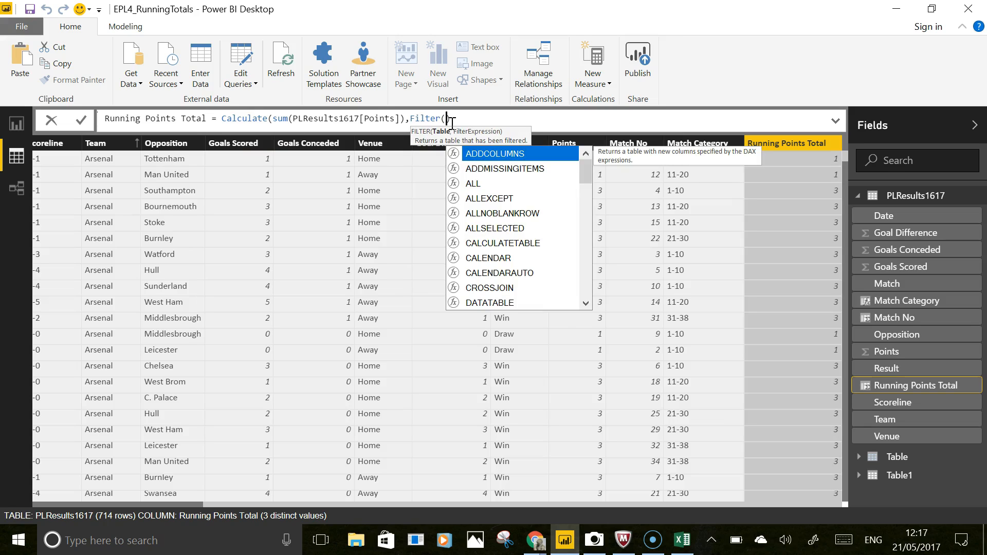
type("all")
key("BackSpace")
key("BackSpace")
key("BackSpace")
key("BackSpace")
key("BackSpace")
key("BackSpace")
key("BackSpace")
key("BackSpace")
key("BackSpace")
key("BackSpace")
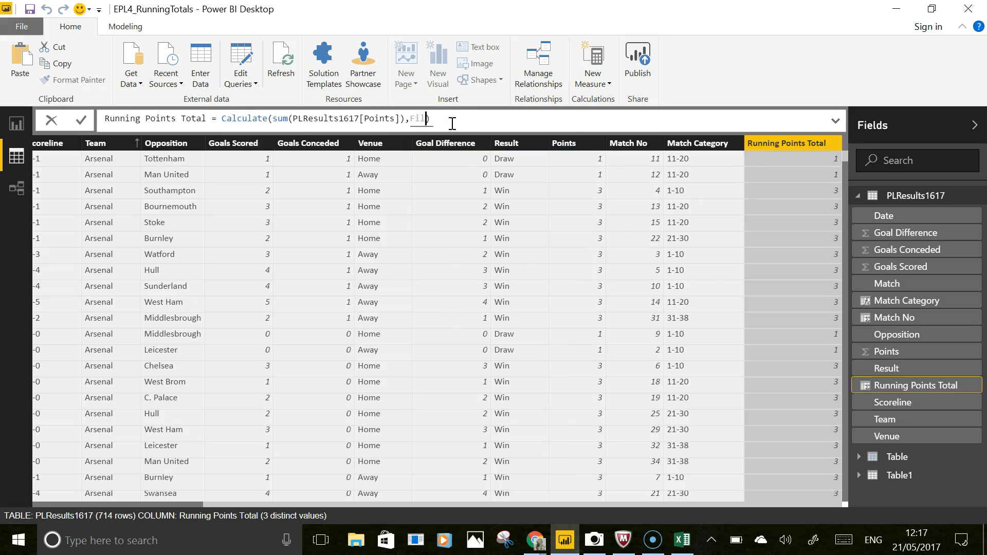
- Add All(PLResults1617) as the CALCULATE filter argument and commit the formula
type("All(")
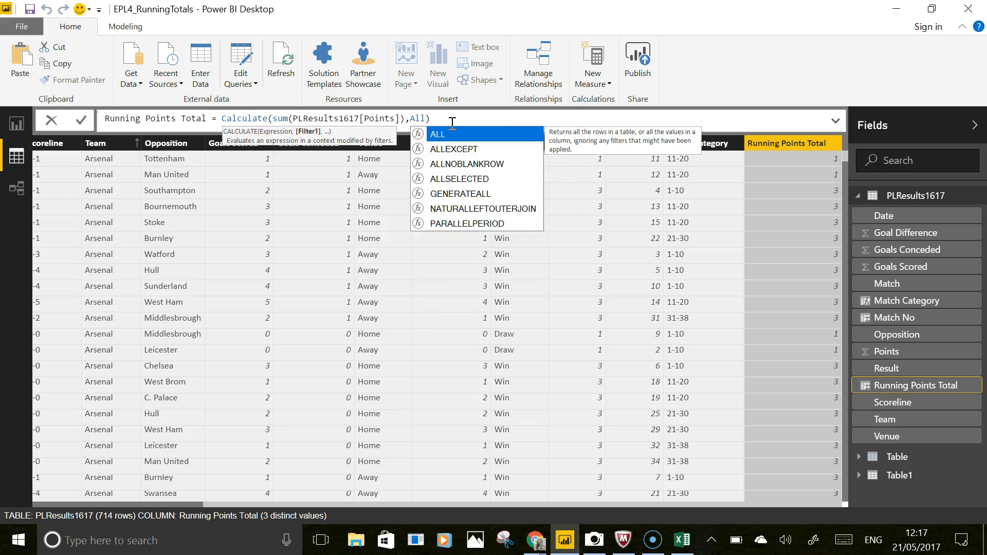
key("Tab")
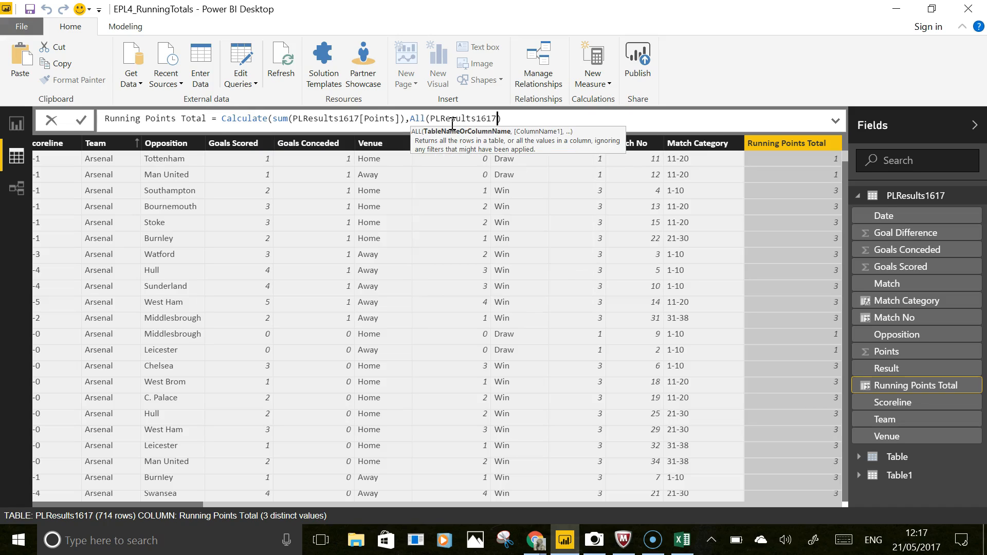
key("Right")
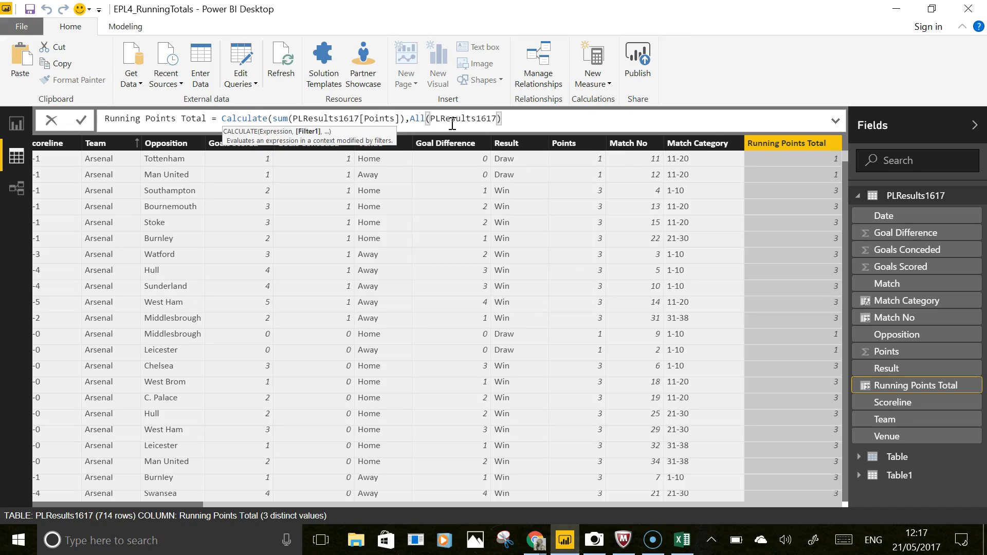
type(")")
key("Return")
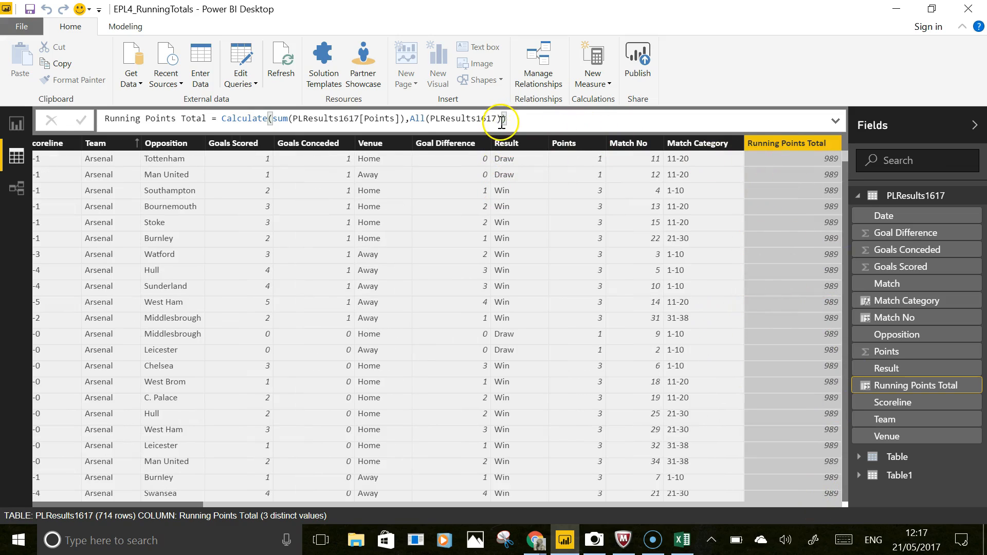
- Add PLResults1617[Team]=earlier(PLResults1617[Team]) as a further CALCULATE filter and commit the formula
type(")")
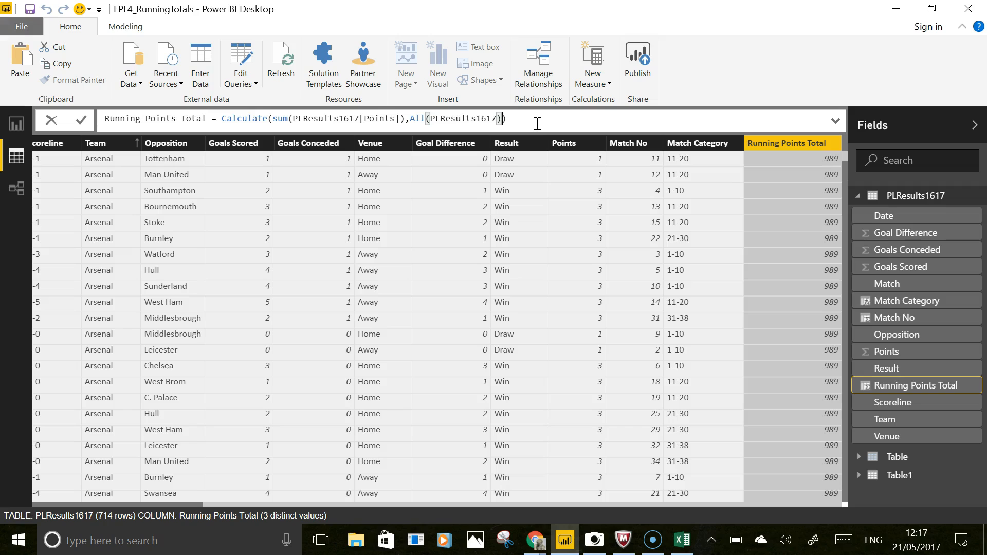
type(",")
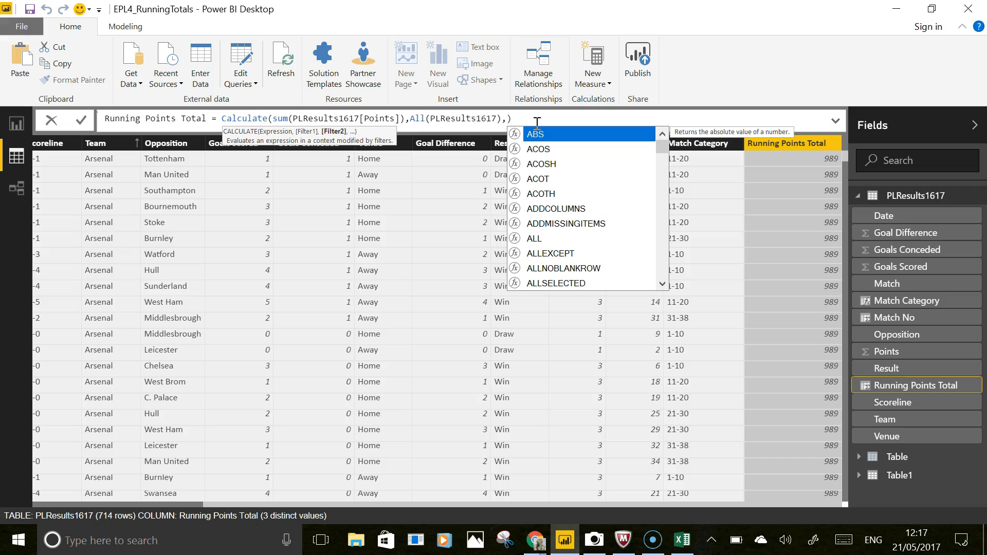
type("team")
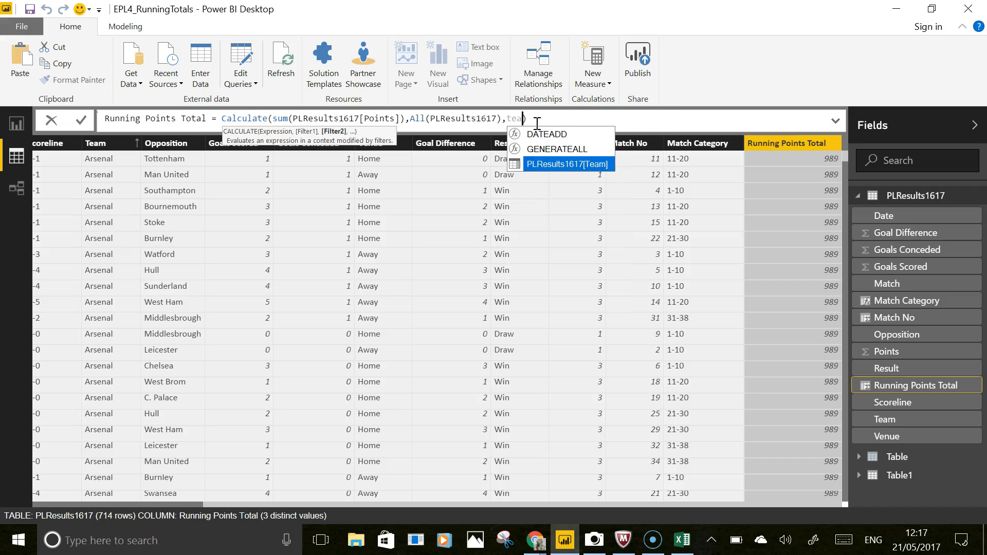
key("Tab")
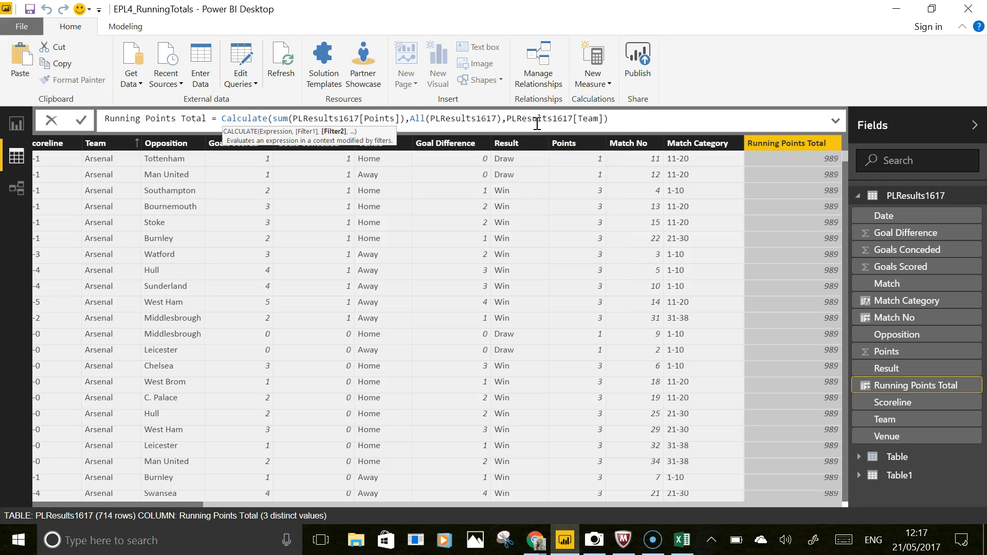
type("=ea")
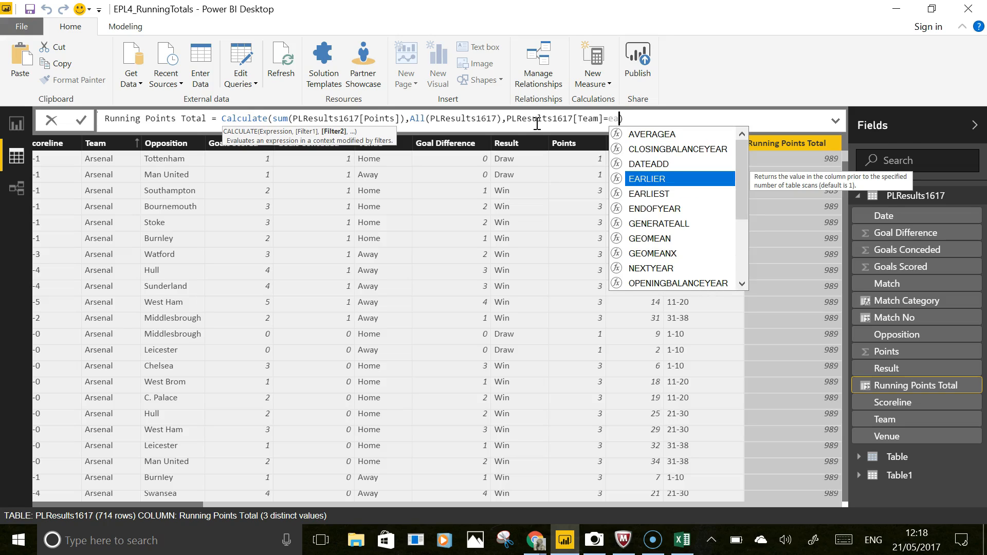
type("rlier")
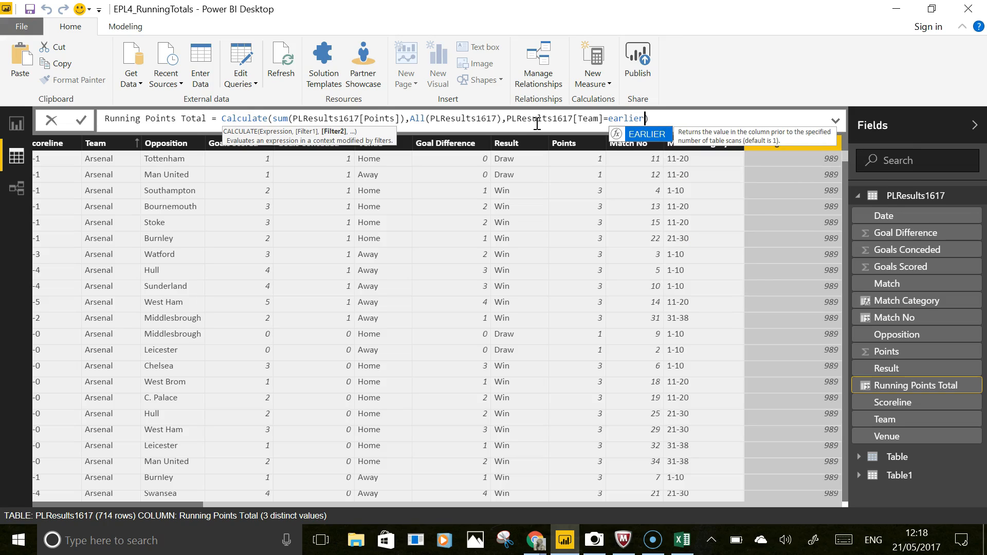
type("(")
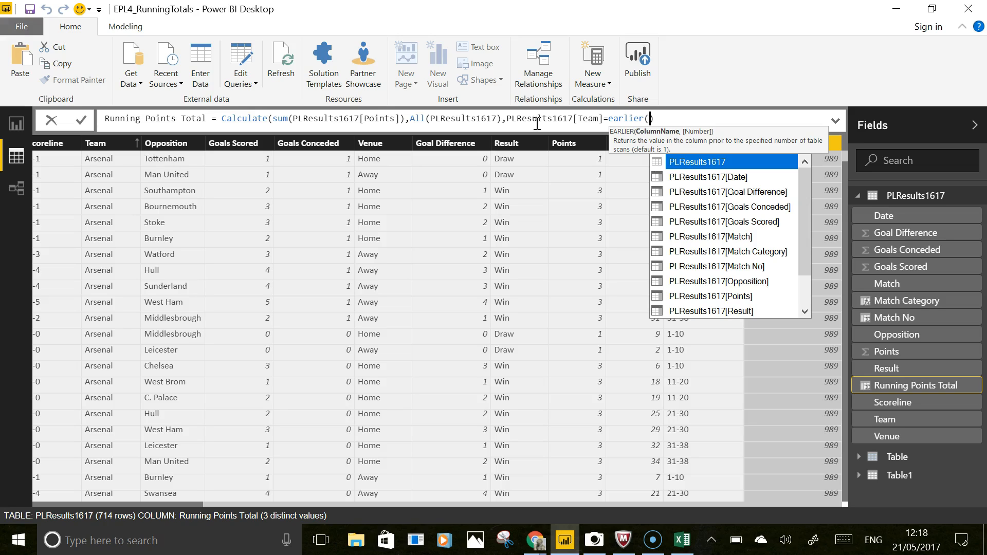
key("Down")
key("Down")
key("Down")
key("Down")
key("Down")
key("Down")
key("Down")
key("Down")
key("Down")
key("Down")
key("Down")
key("Down")
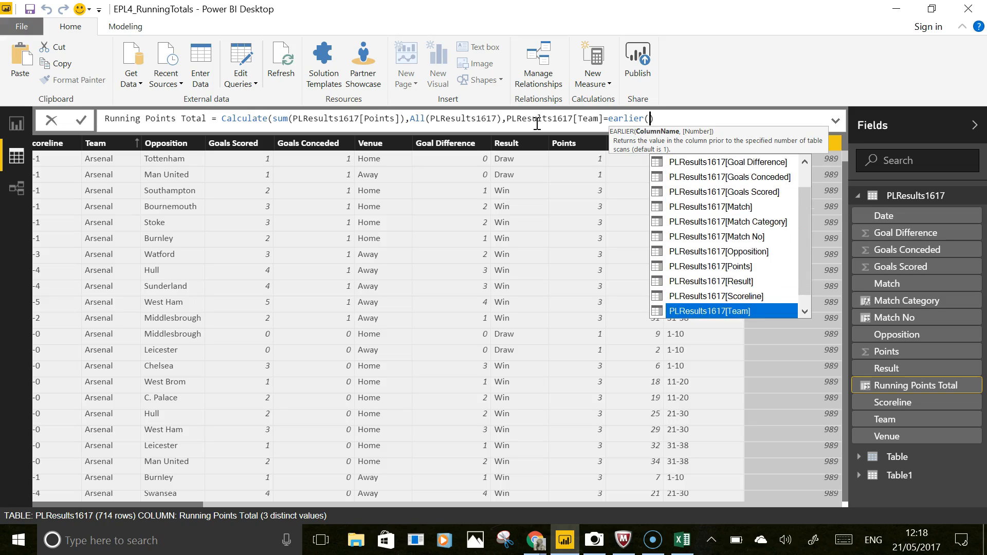
key("Down")
key("Up")
key("Tab")
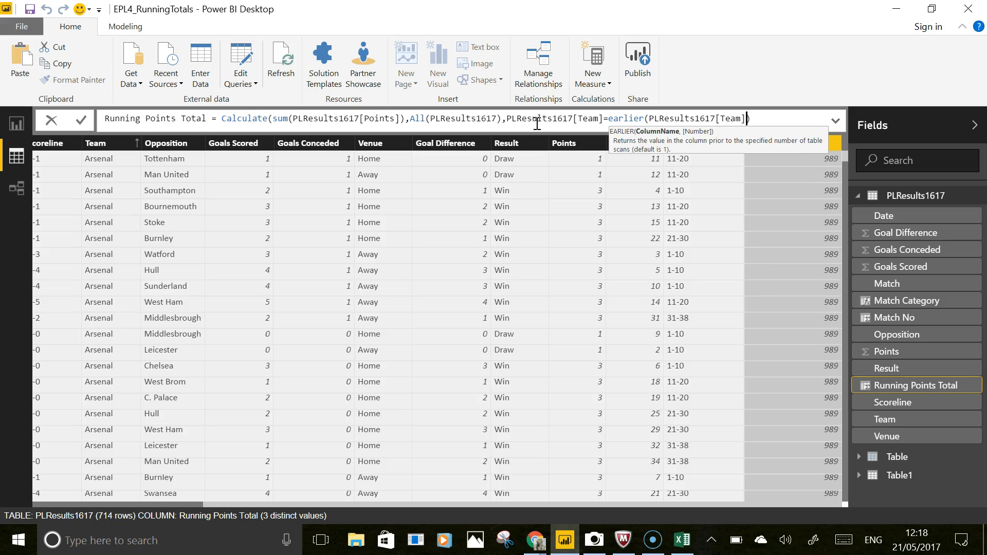
type(")")
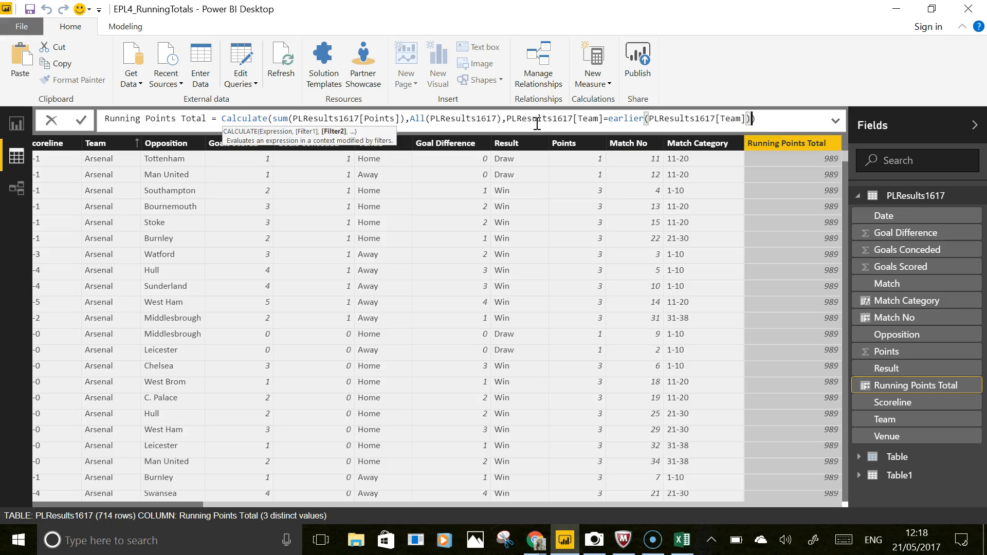
key("Return")
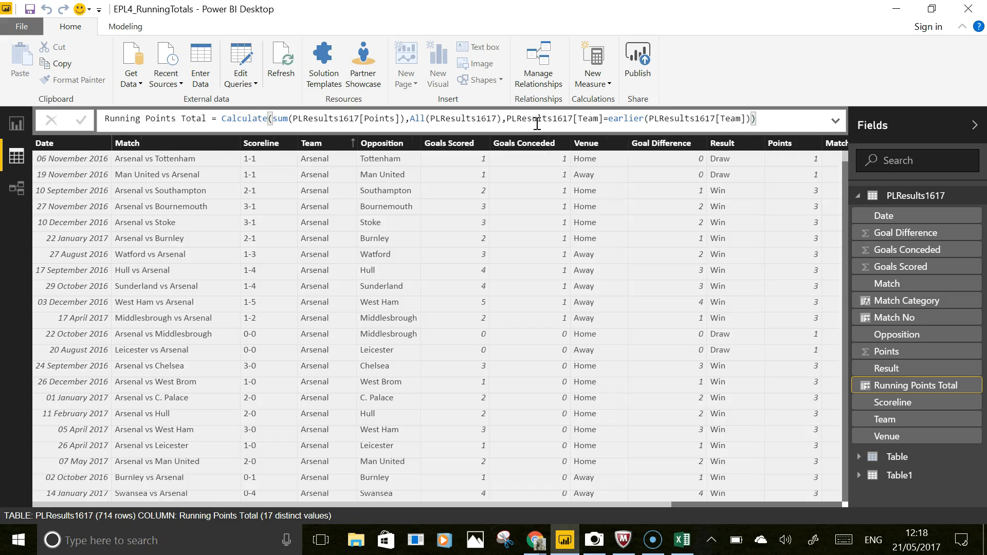
- Scroll through the Running Points Total column to review its values for each team
left_click(812, 506)
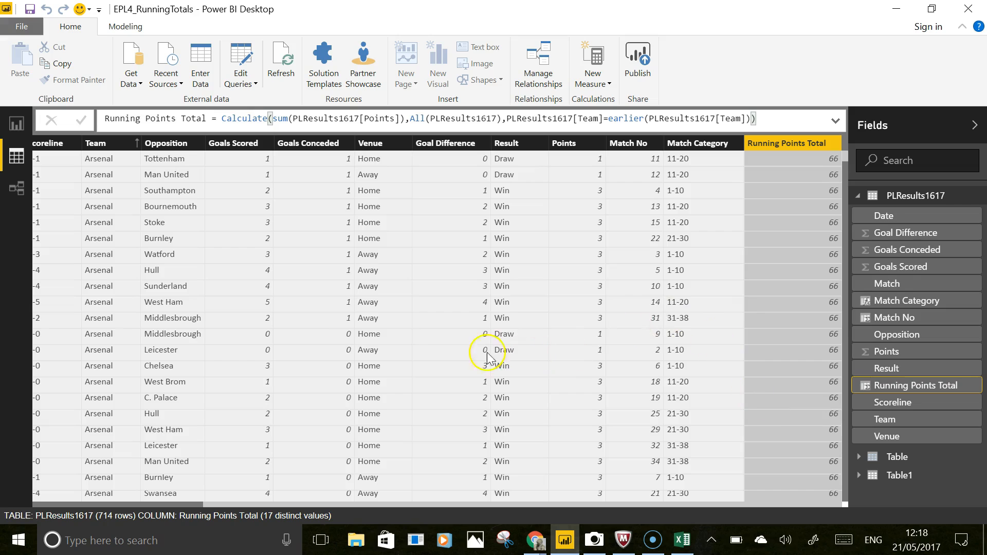
scroll(190, 390, "down", 10)
scroll(185, 395, "up", 5)
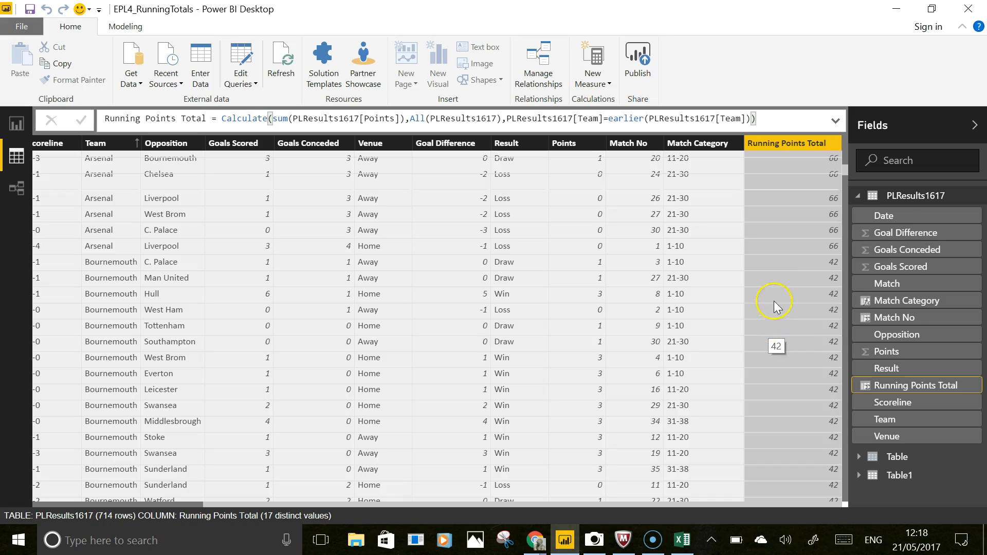
scroll(795, 333, "up", 11)
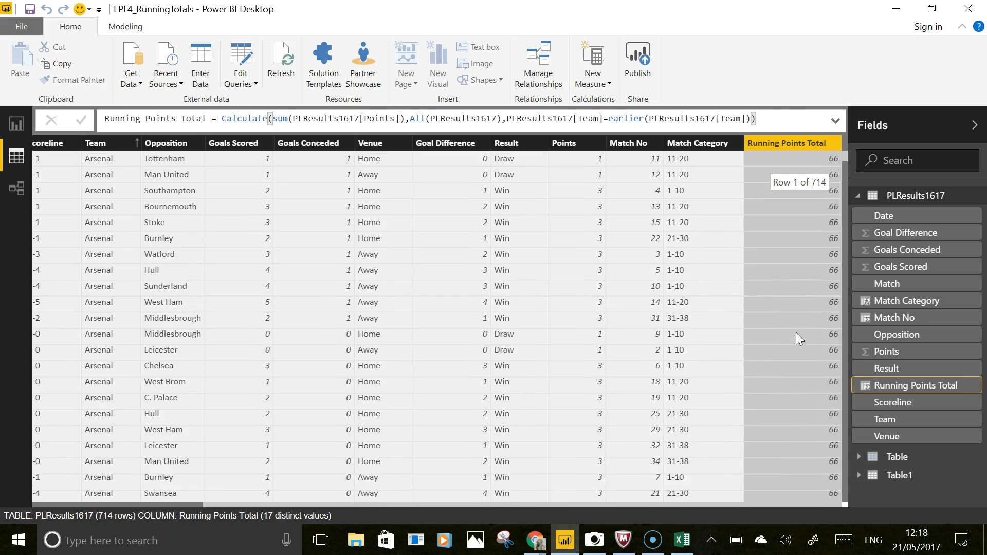
- Append the filter PLResults1617[Date]<=earlier(PLResults1617[Date]) to the CALCULATE and commit the formula
left_click(754, 122)
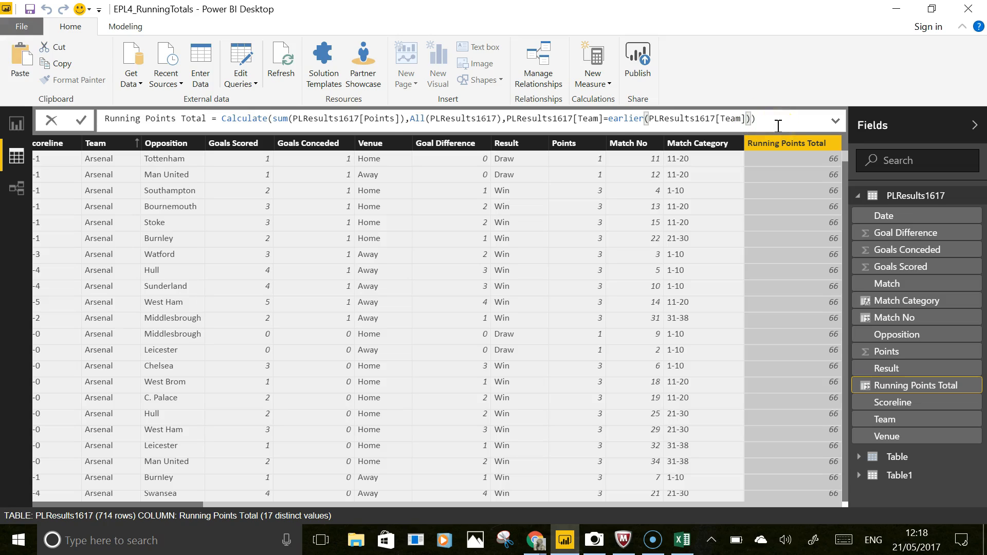
type(",")
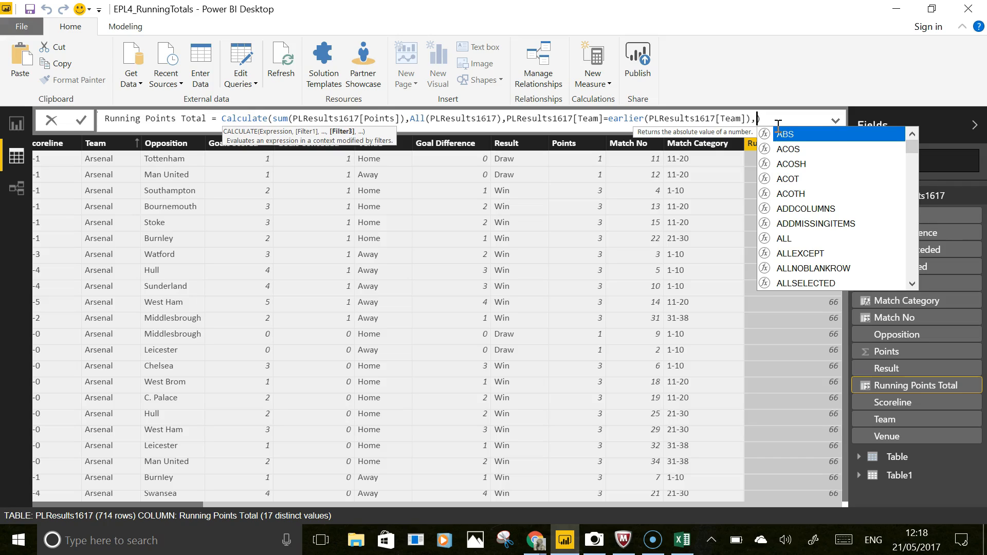
type("date")
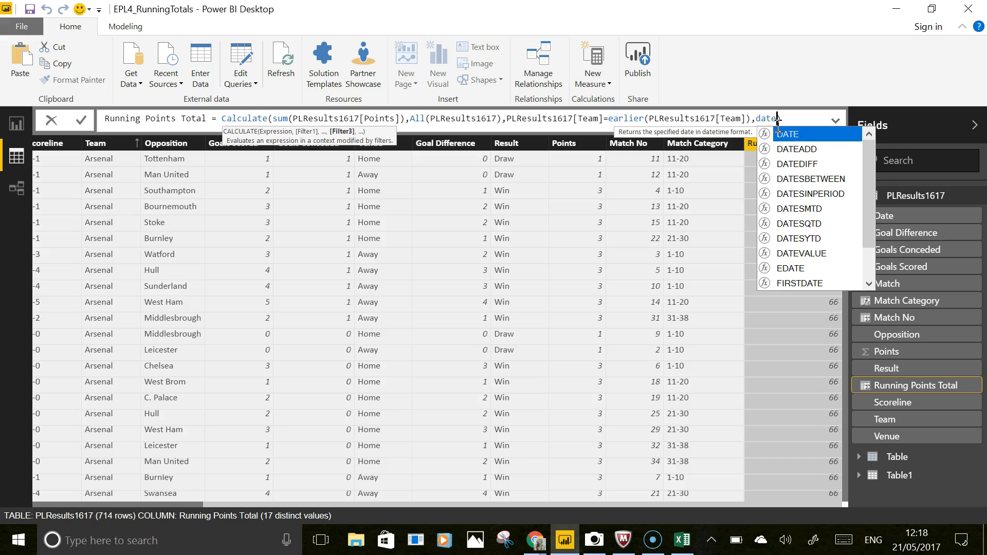
key("Escape")
key("BackSpace")
key("BackSpace")
key("BackSpace")
key("BackSpace")
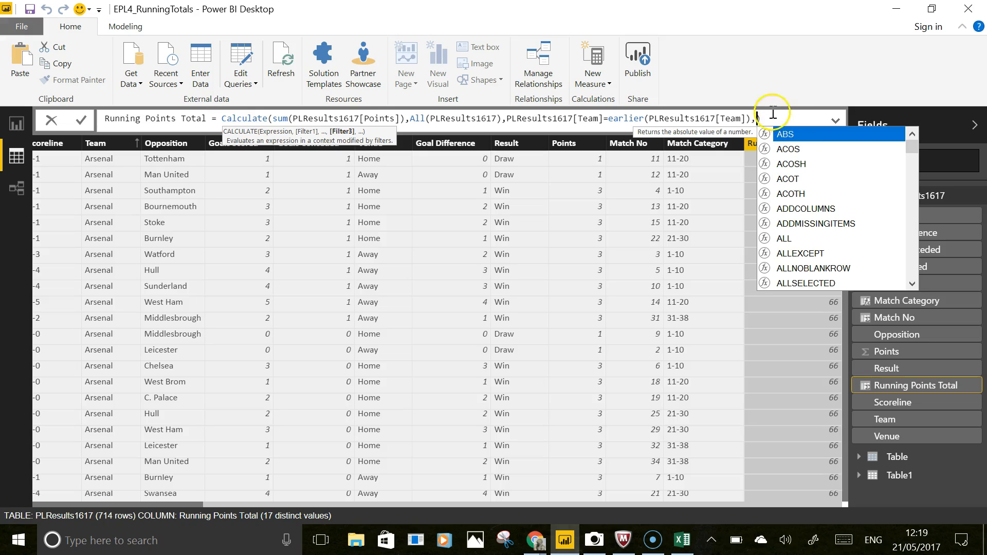
key("BackSpace")
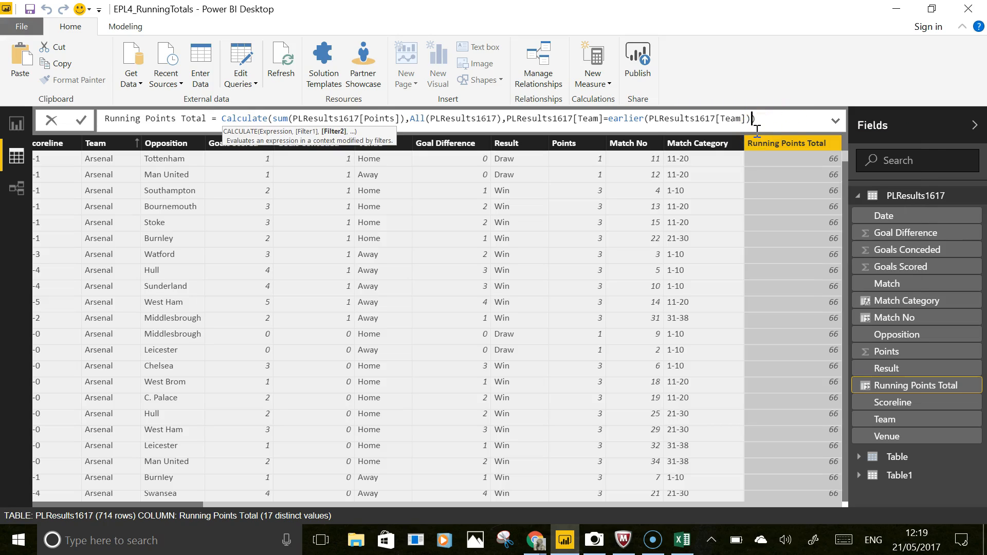
type(",pl")
key("Down")
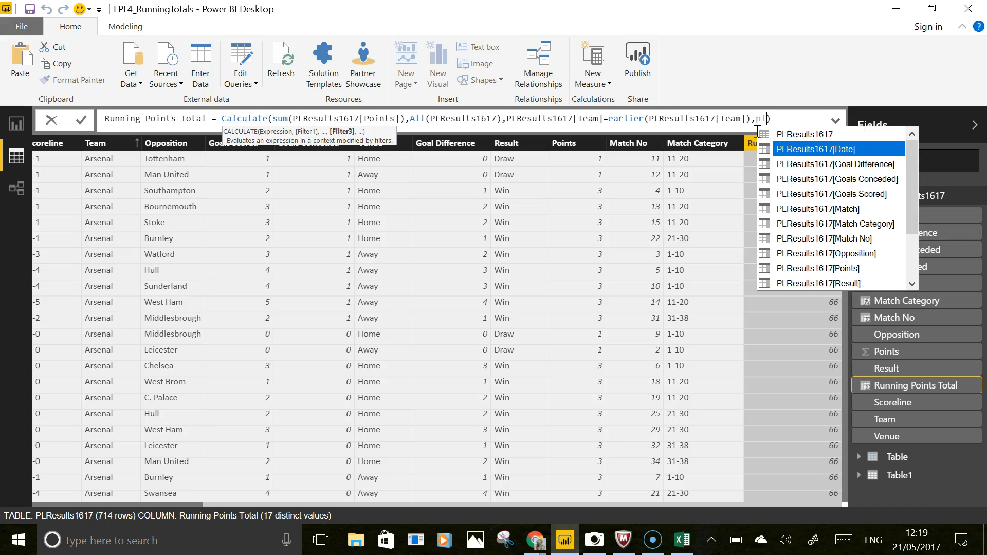
key("Tab")
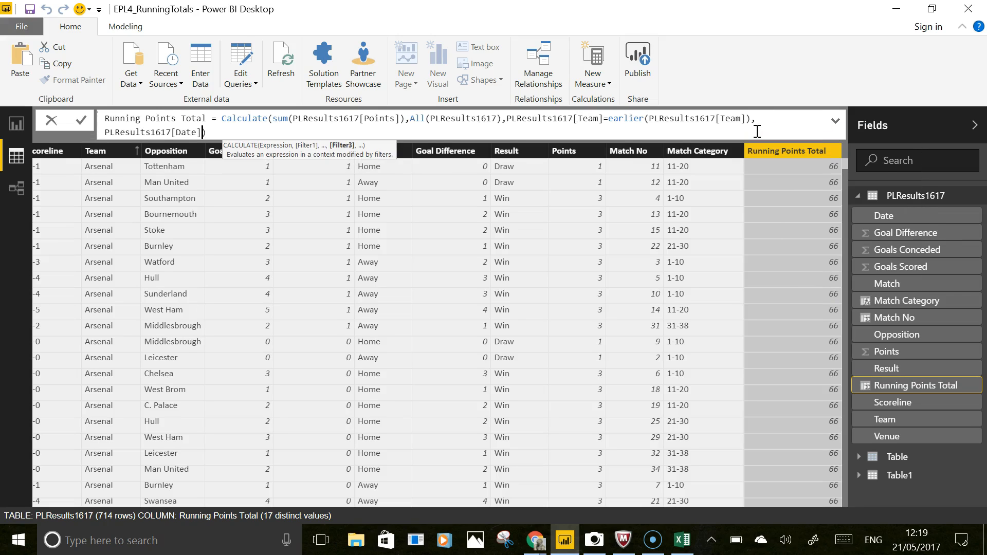
type("<=")
type("ela")
key("BackSpace")
key("BackSpace")
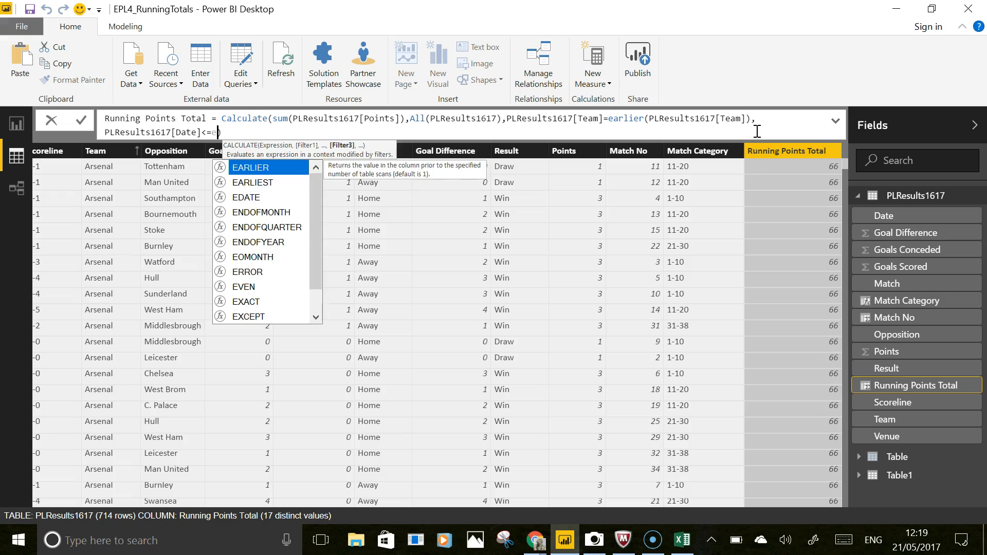
type("arlier")
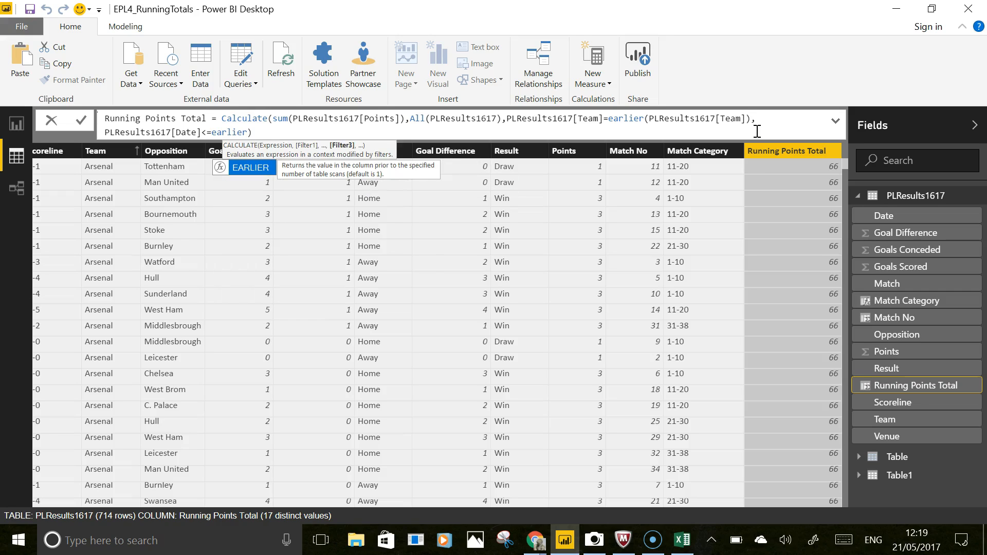
type("(")
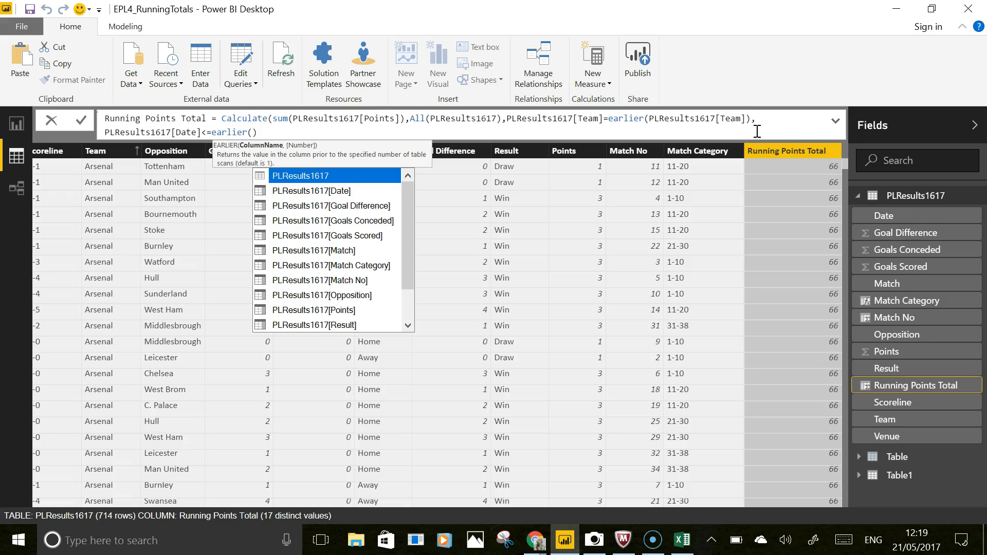
key("Down")
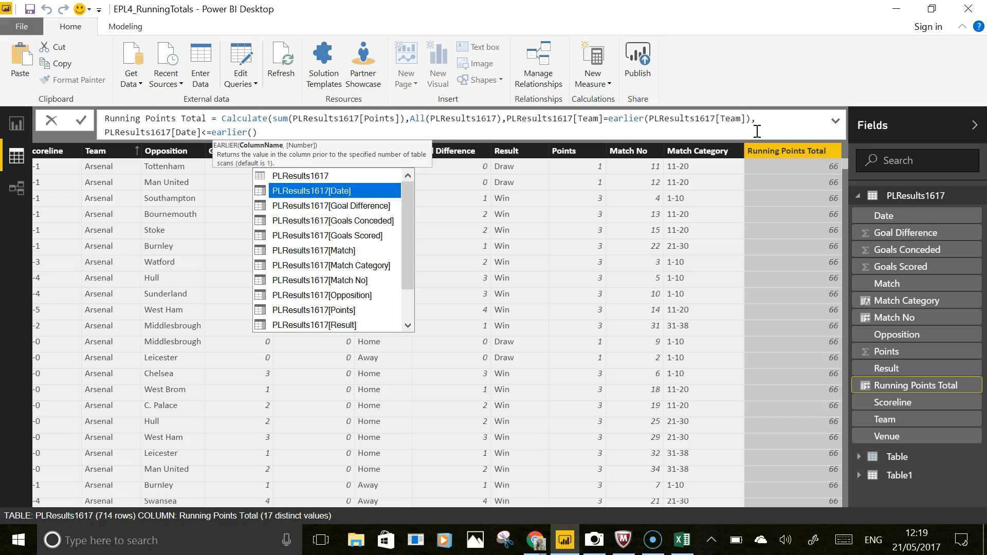
key("Tab")
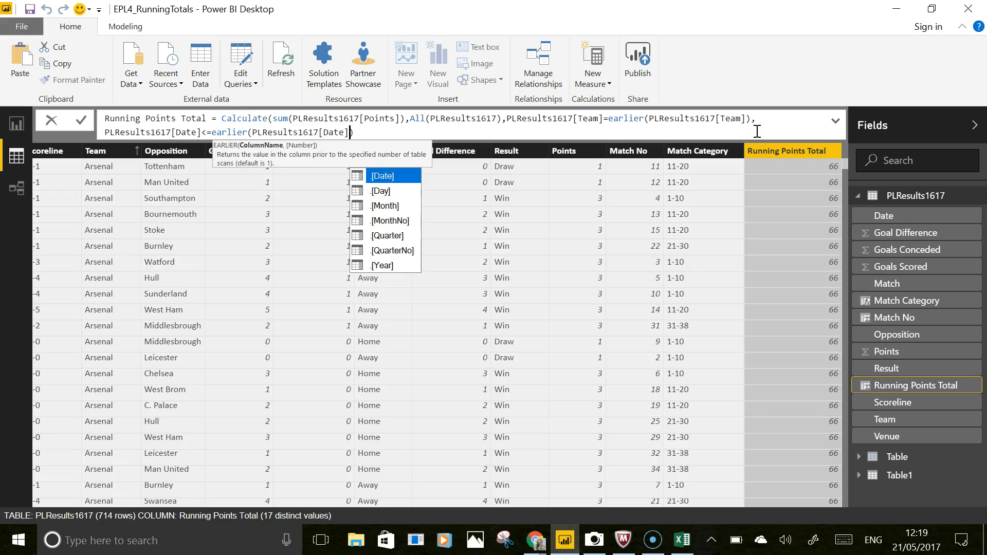
type(")")
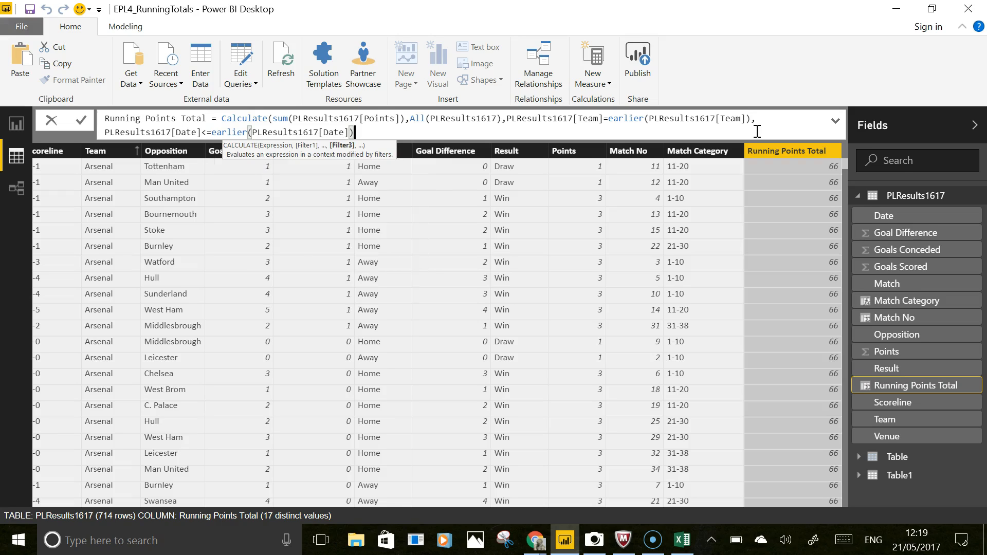
type(")")
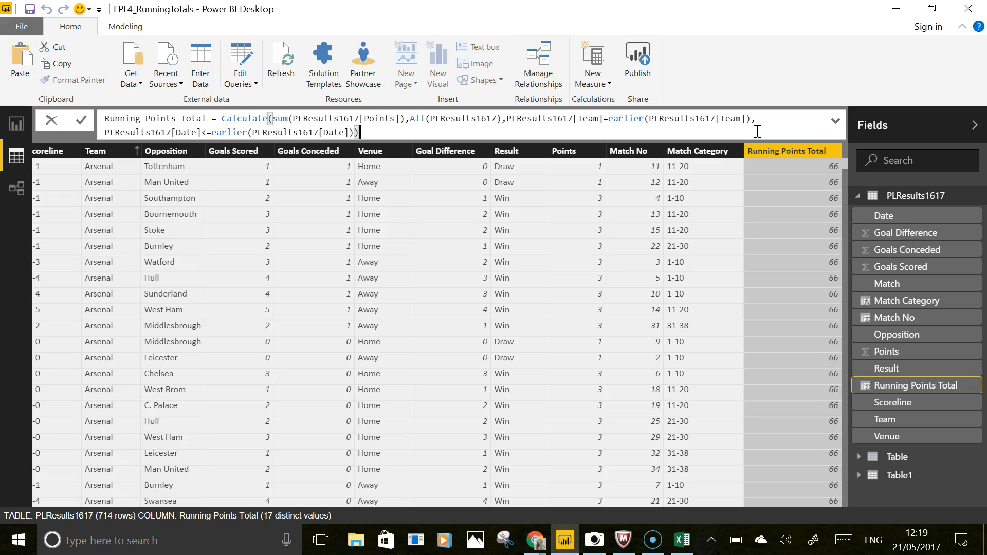
key("Return")
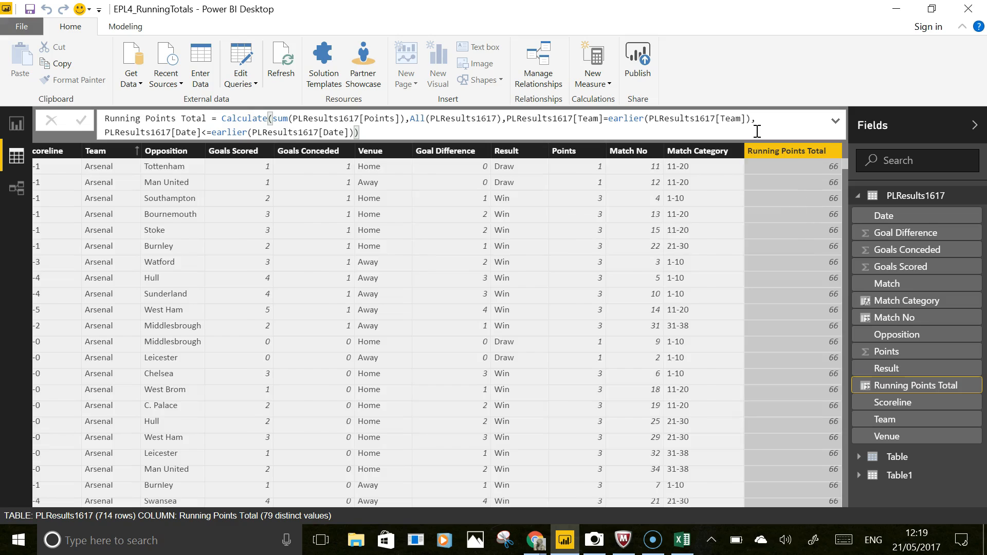
- Scroll across the table to review the running totals against each match's date
left_click(821, 505)
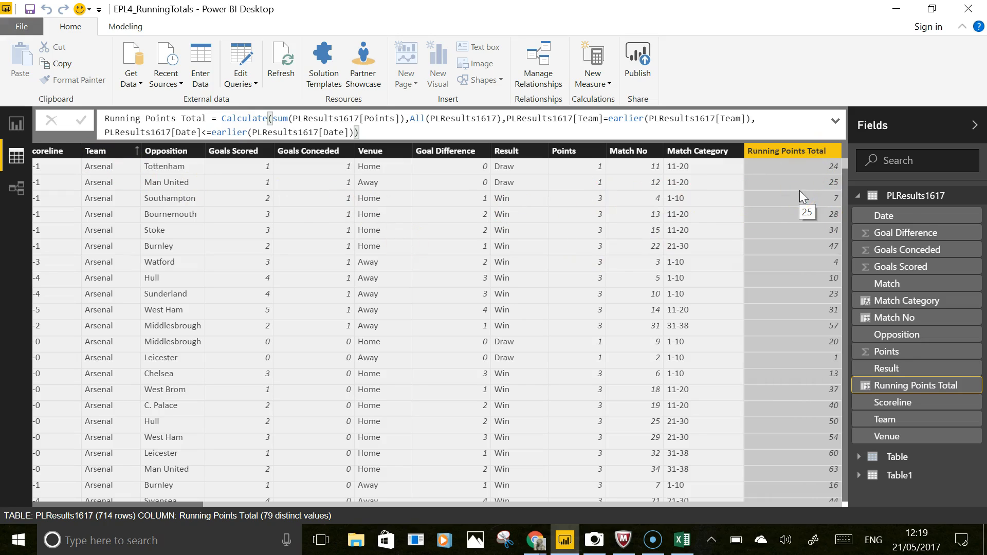
left_click_drag(146, 507, 92, 507)
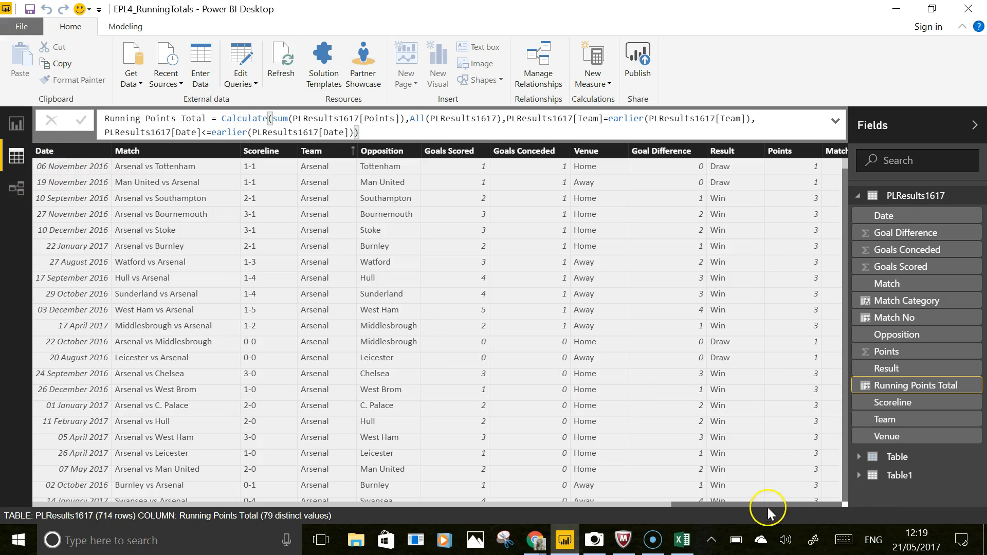
left_click(797, 505)
left_click(810, 505)
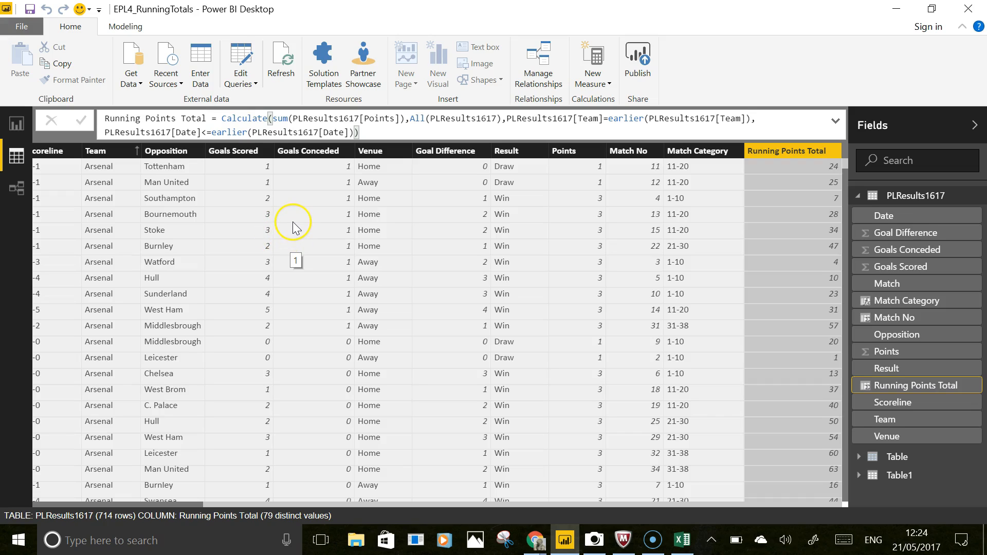
- Open the Manage roles dialog from the modeling options
left_click(125, 26)
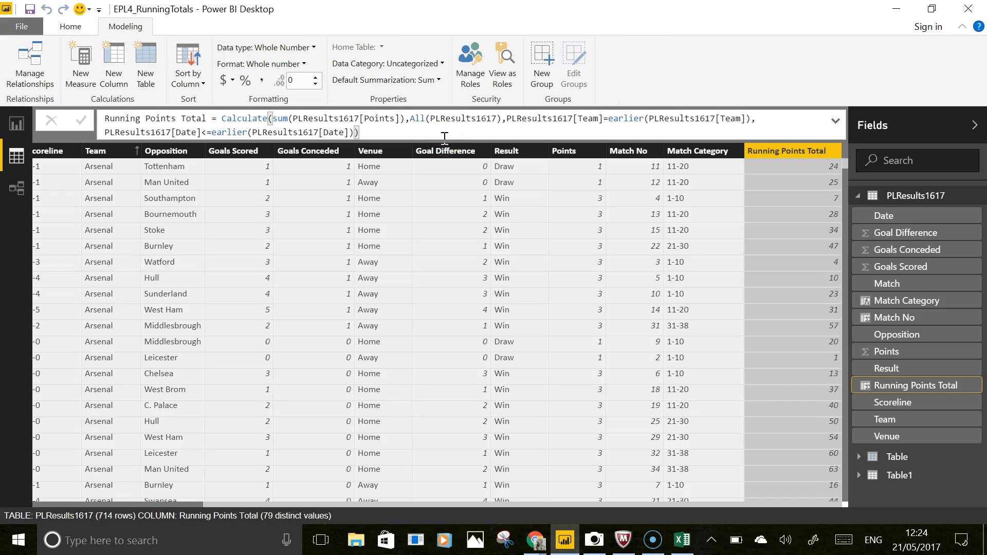
left_click(473, 70)
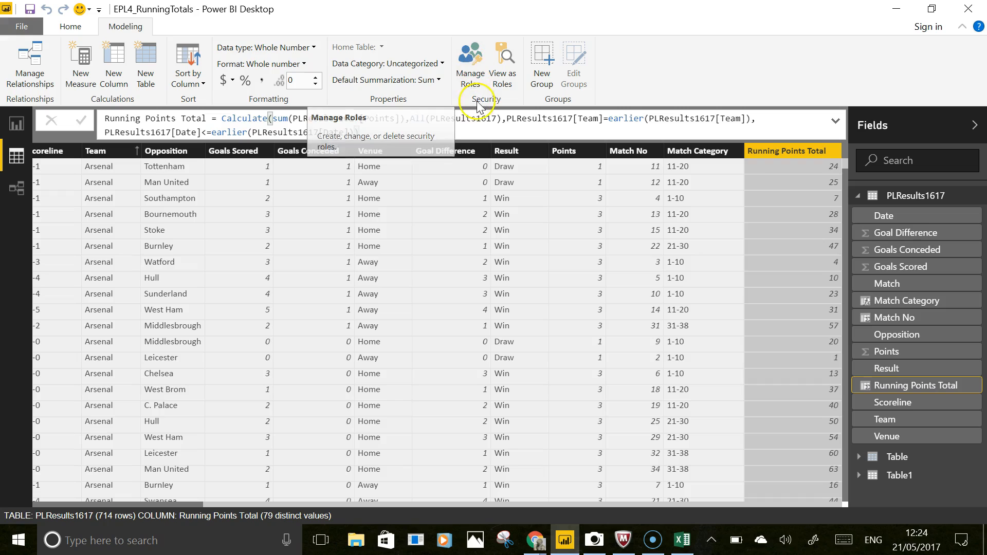
left_click(465, 82)
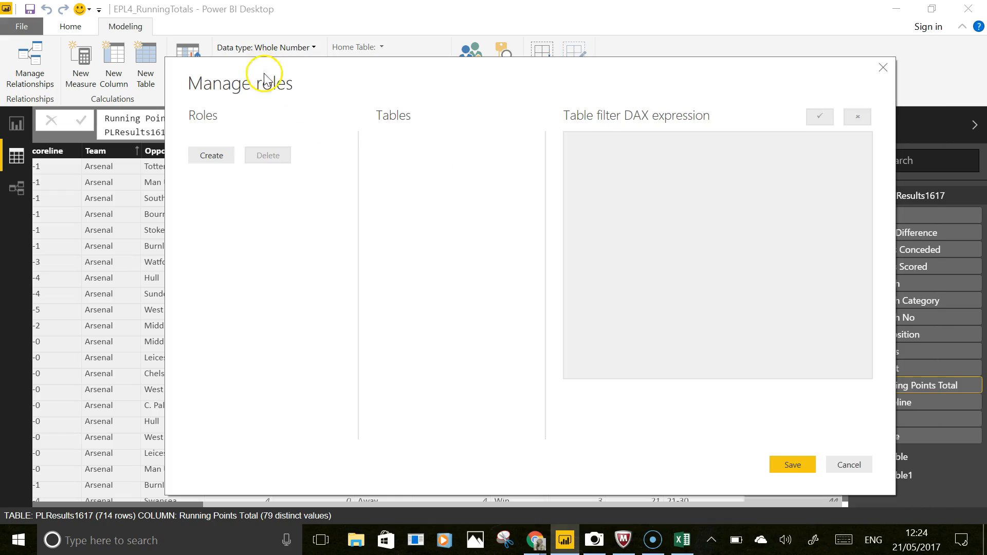
- Create a new role that filters PLResults1617 with [Team] = "Arsenal" and save it
left_click(213, 157)
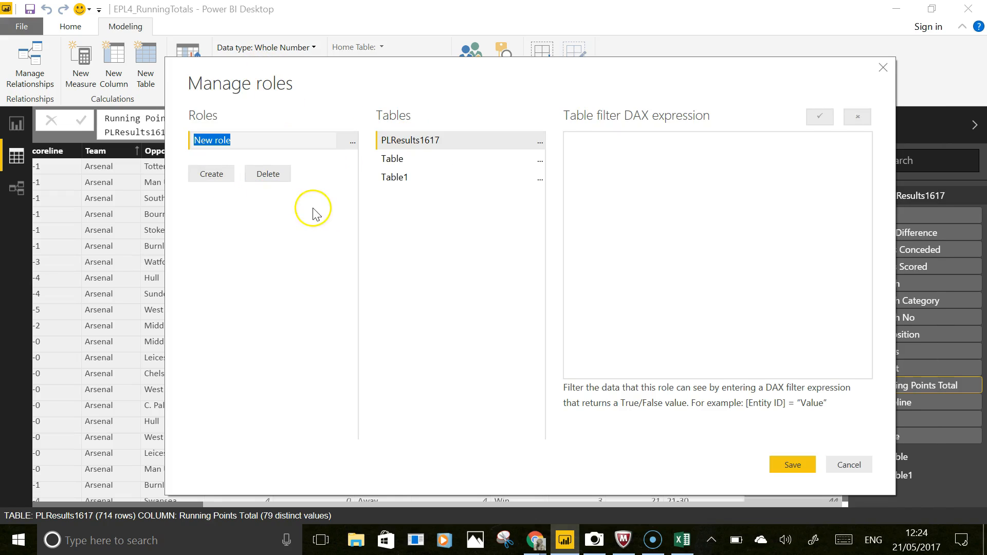
left_click(540, 145)
mouse_move(575, 157)
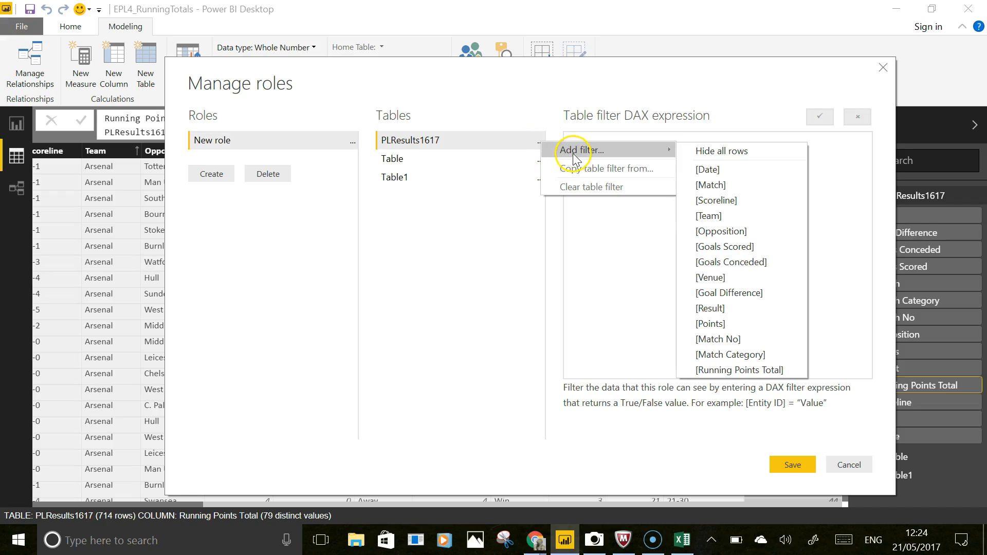
left_click(733, 217)
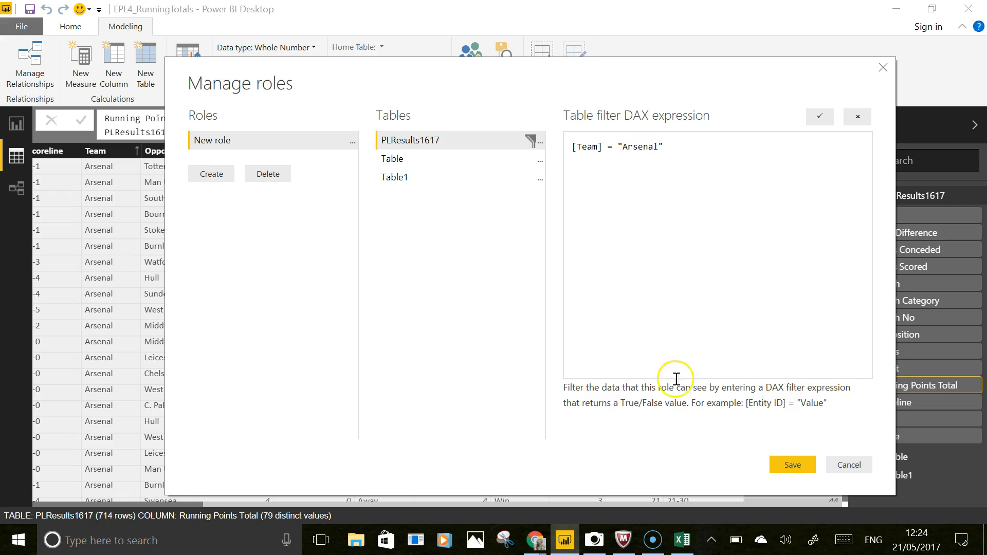
left_click(792, 465)
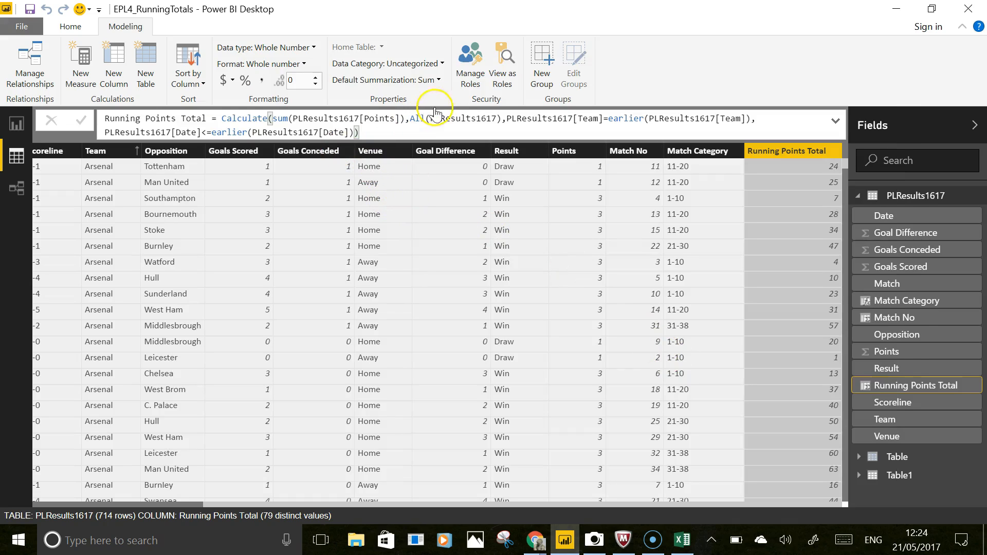
- View the report as the New role
left_click(503, 63)
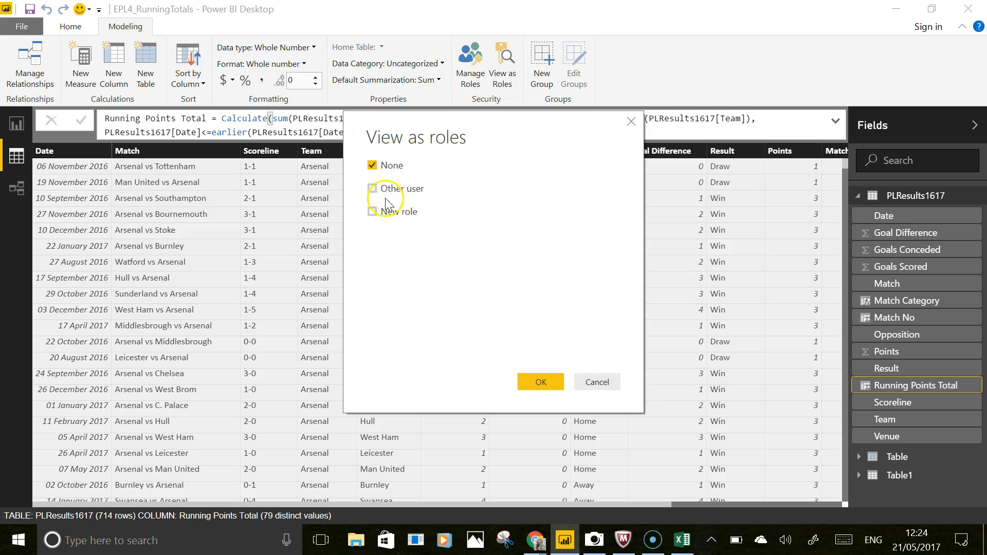
left_click(373, 212)
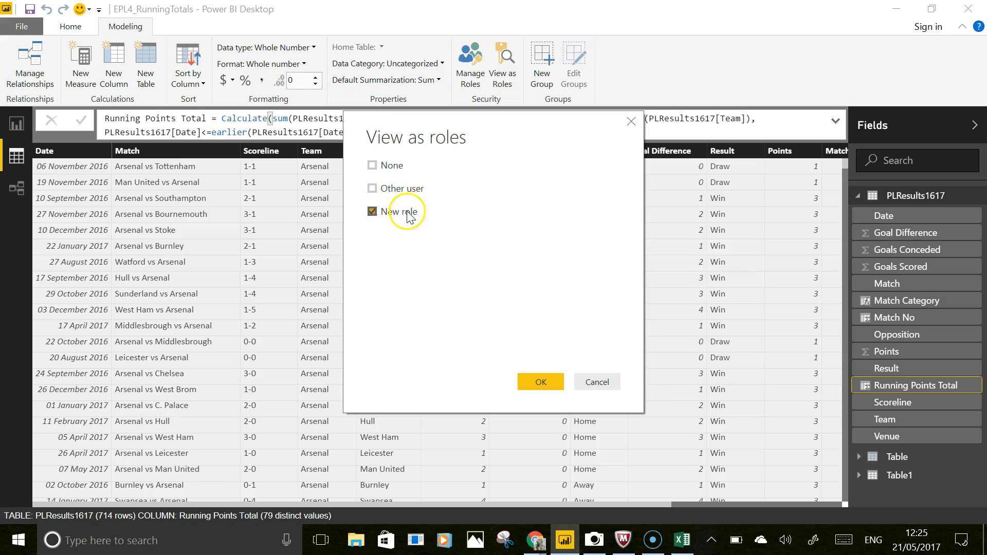
left_click(540, 382)
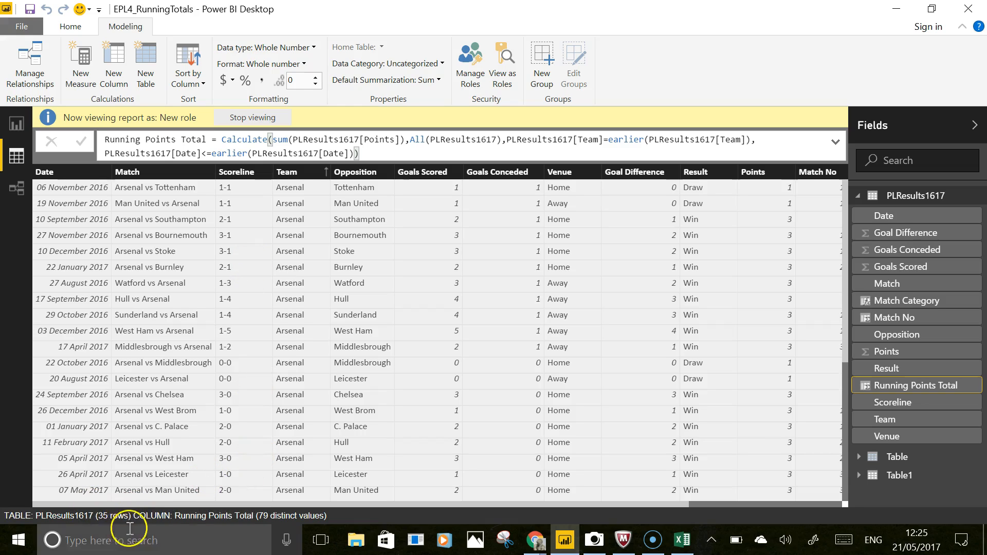
- Sort the table by Date ascending and scroll across to review the role's running points totals
right_click(64, 175)
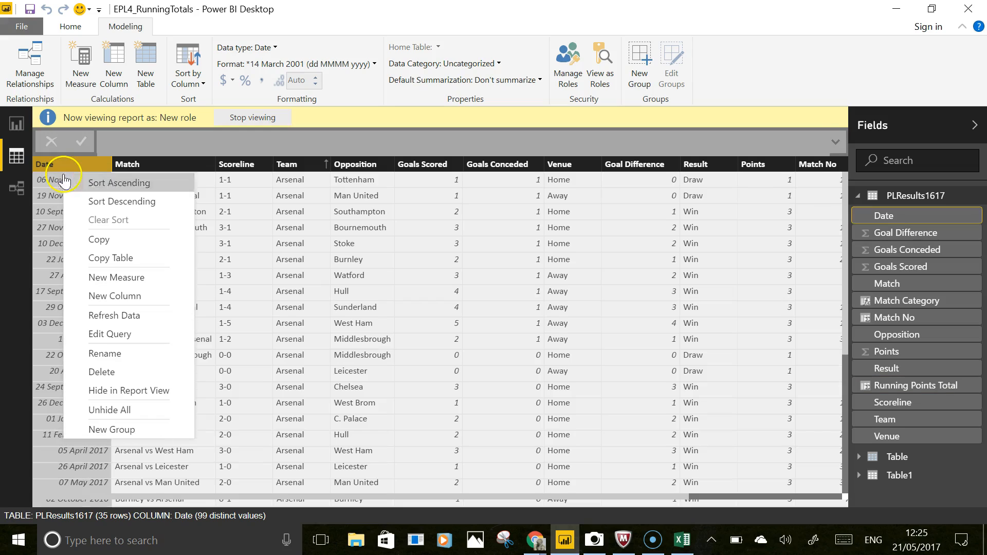
left_click(90, 187)
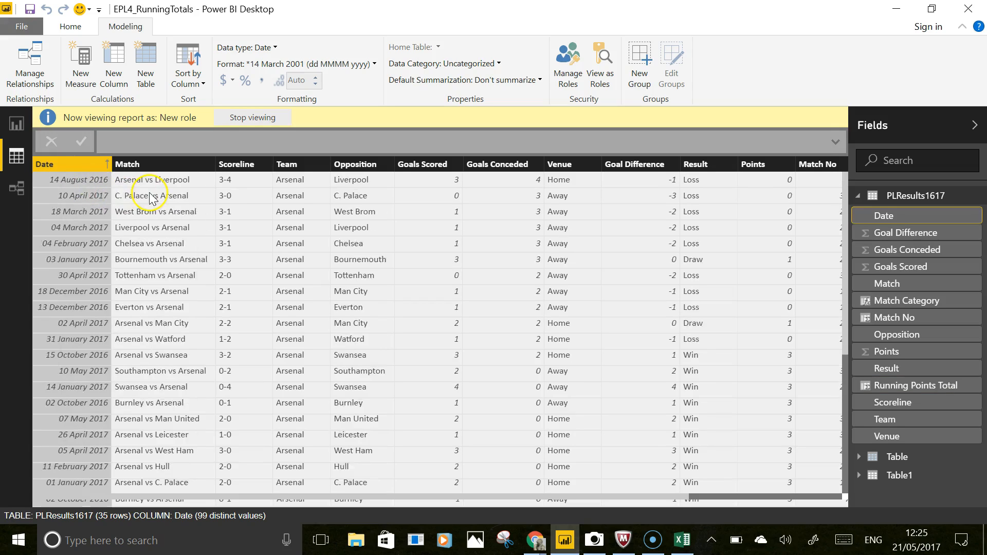
left_click(791, 496)
left_click_drag(843, 310, 847, 281)
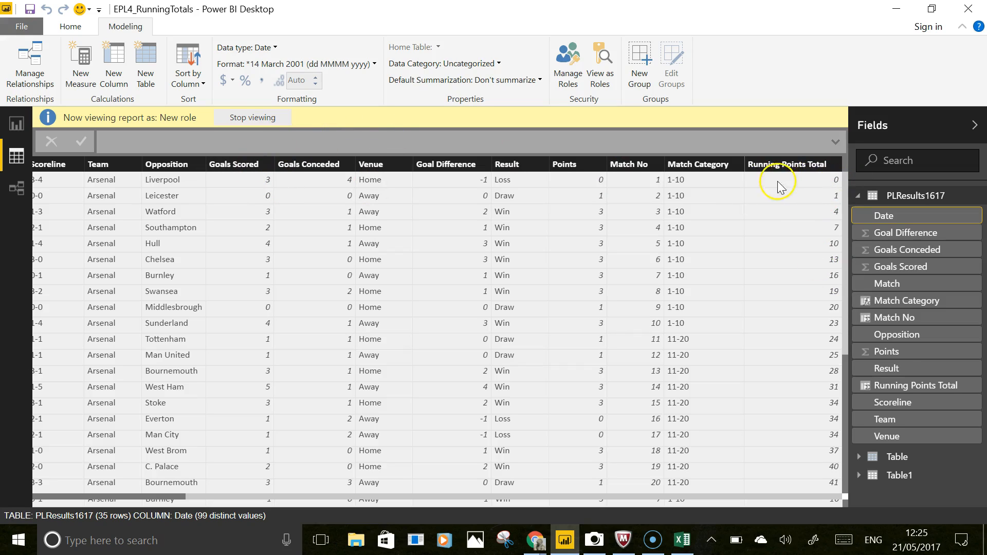
scroll(781, 220, "down", 5)
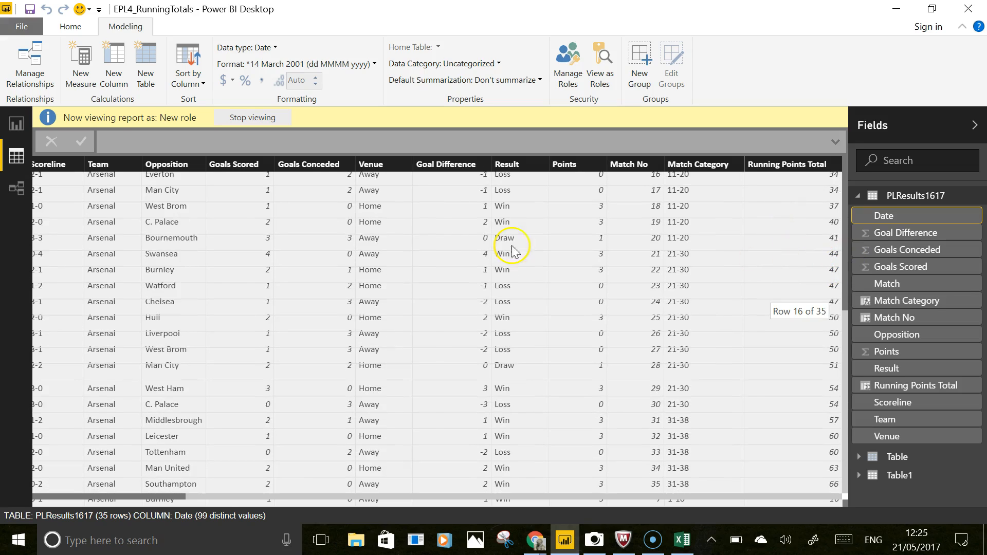
left_click(151, 497)
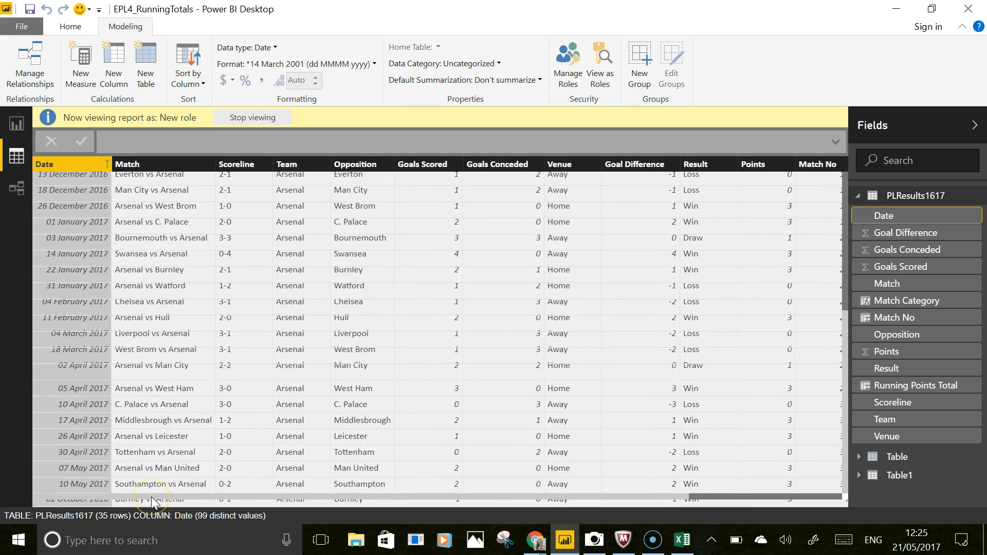
left_click(824, 501)
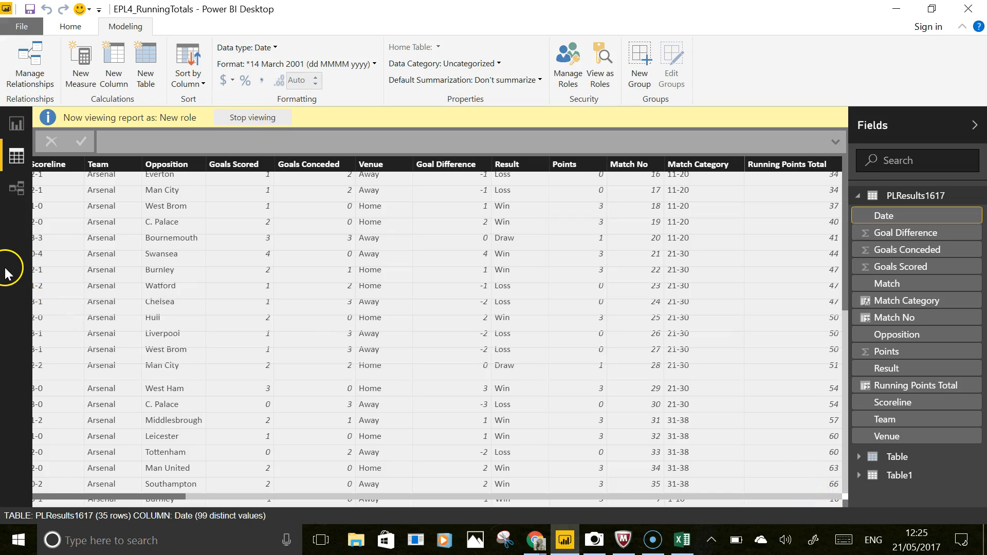
- Browse the Title and Page 2 report pages while viewing as the role
left_click(17, 124)
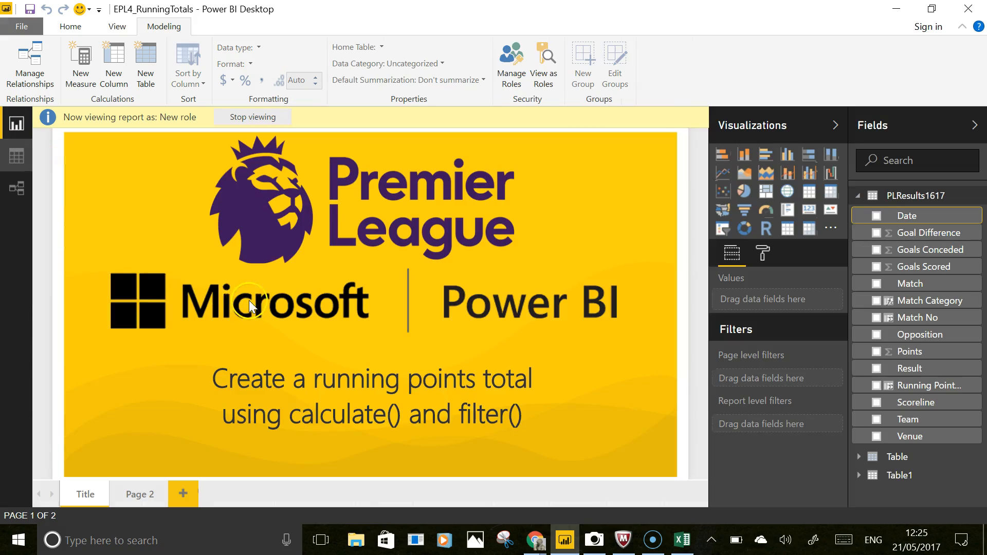
left_click(138, 495)
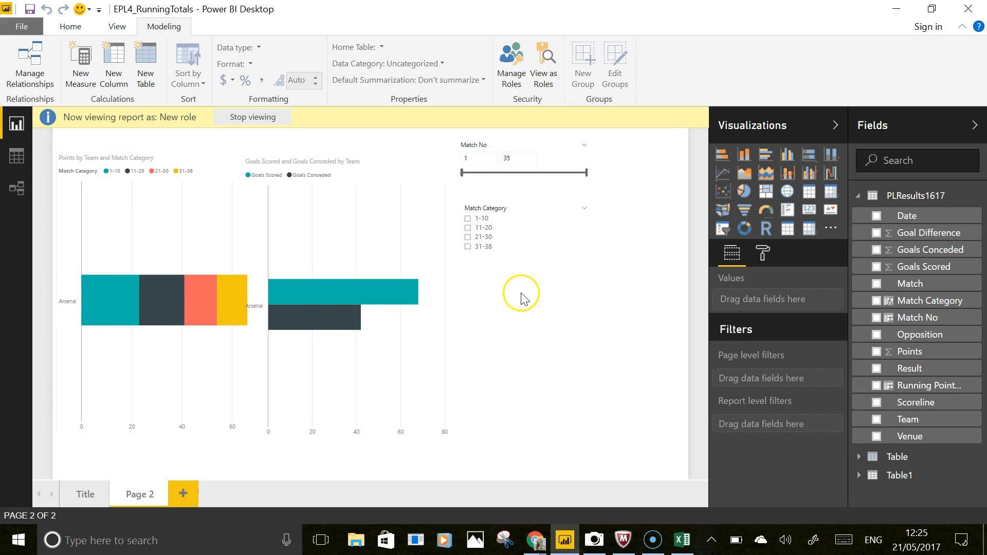
mouse_move(339, 293)
- Add a new report page and stop viewing as the role
left_click(183, 494)
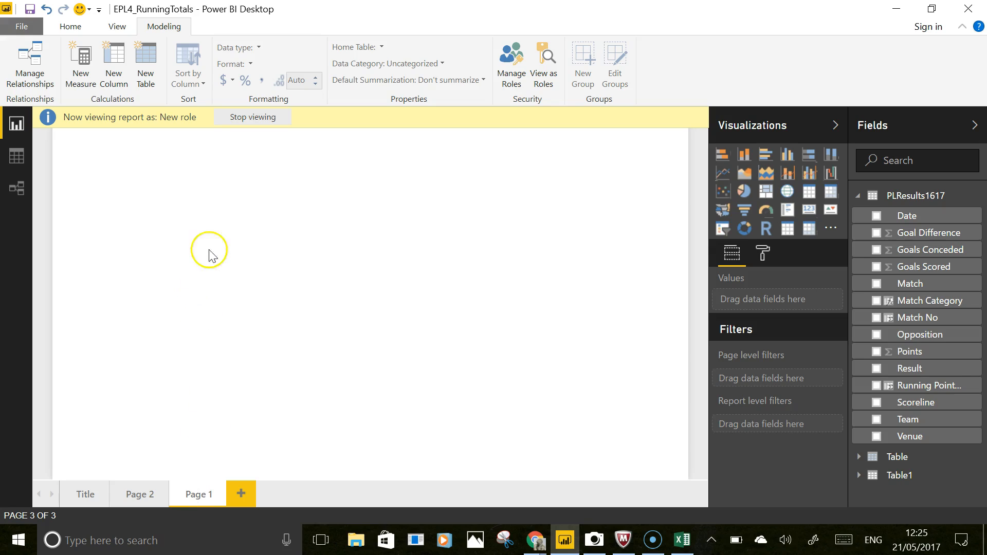
left_click(251, 117)
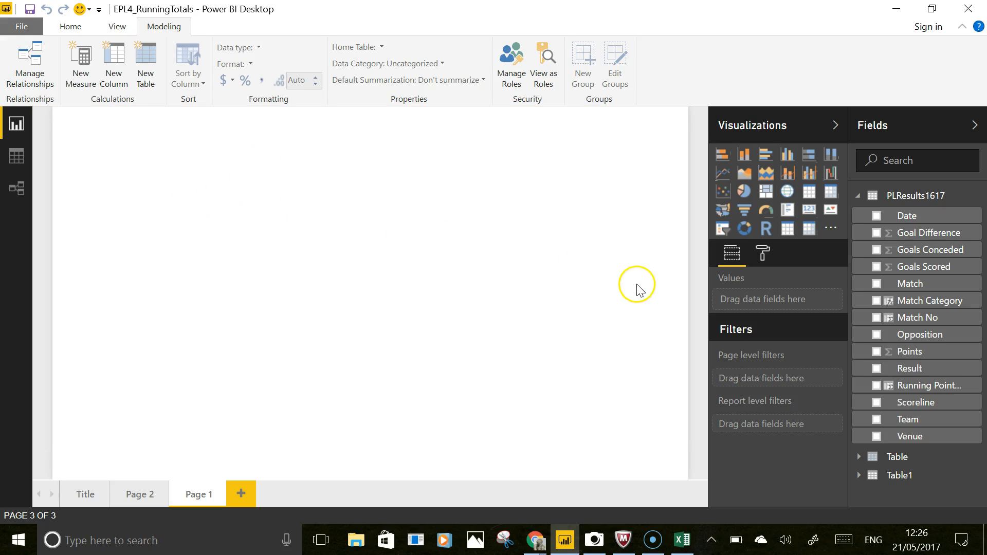
- Insert a line chart on the new page and enlarge it
left_click(724, 176)
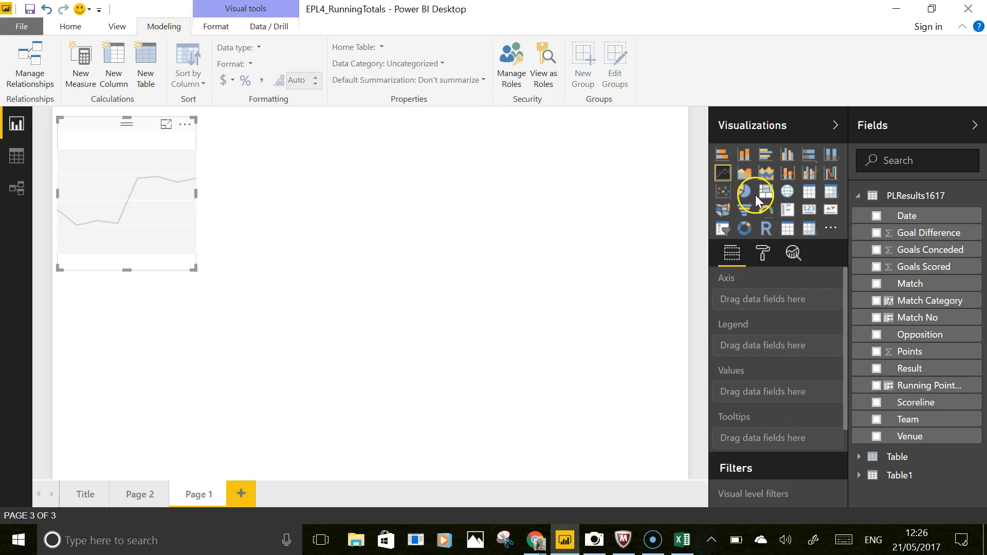
left_click_drag(194, 192, 434, 219)
left_click_drag(248, 273, 248, 351)
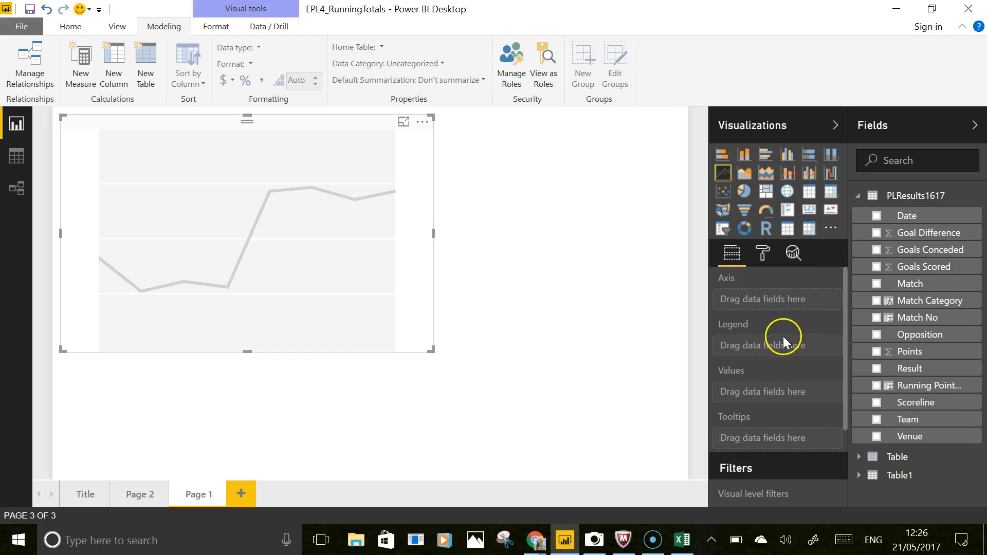
- Put Date on the chart's axis, using plain Date instead of the date hierarchy
left_click_drag(769, 324, 770, 323)
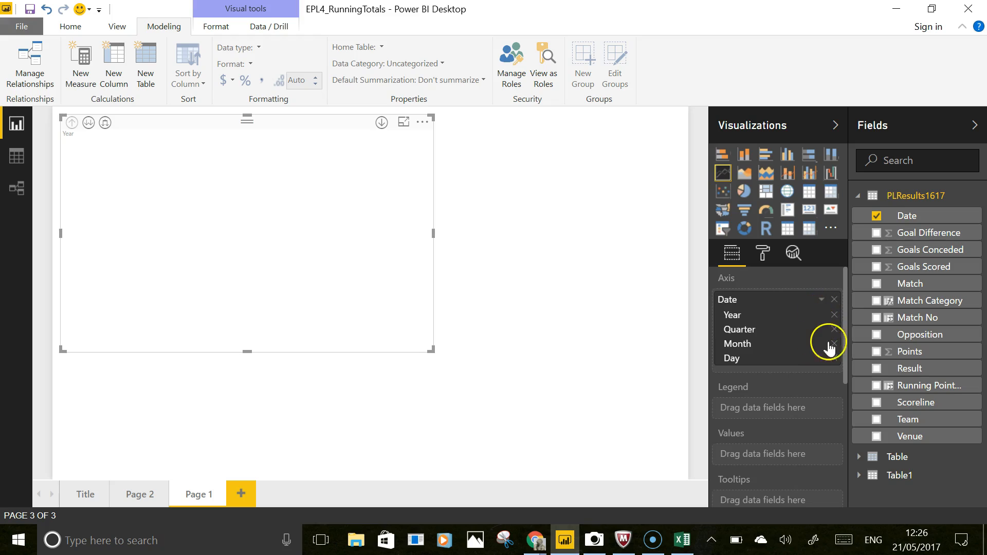
left_click(821, 300)
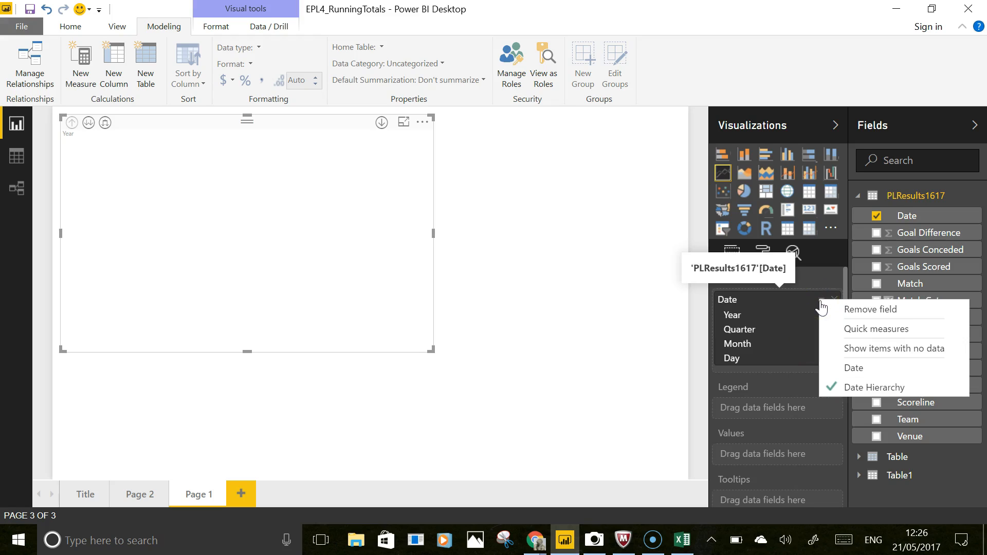
left_click(832, 368)
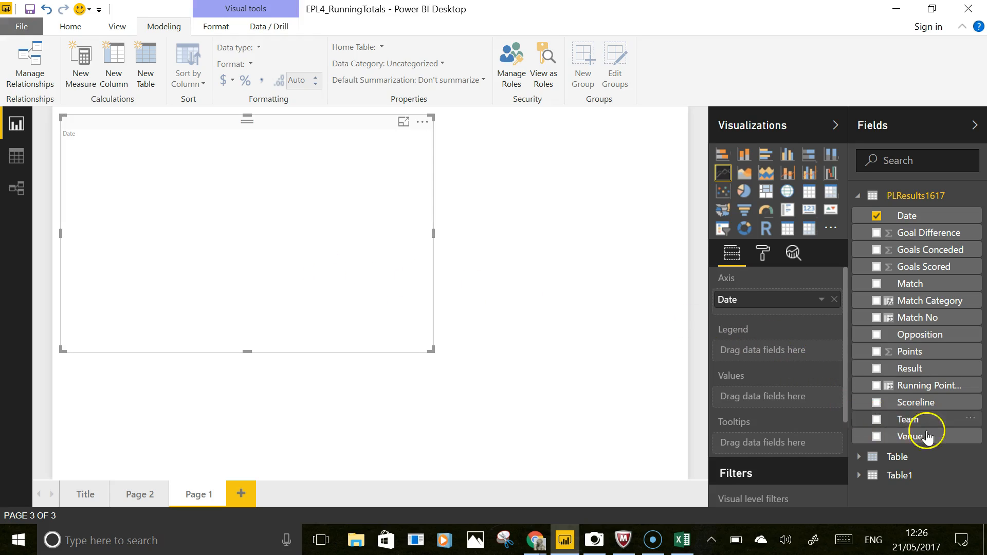
- Add Running Points Total as the chart's values and Team as its legend
left_click_drag(939, 386, 776, 399)
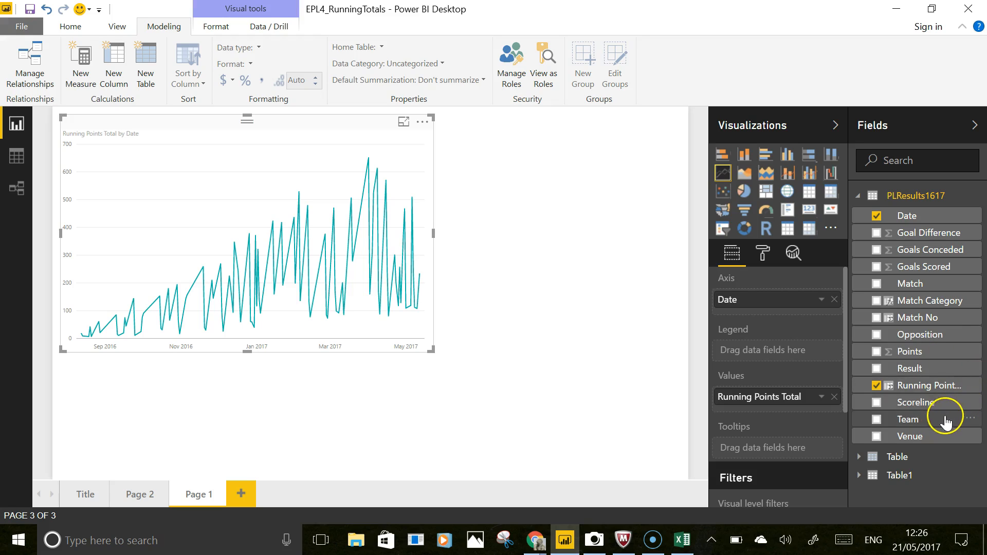
left_click_drag(943, 419, 791, 356)
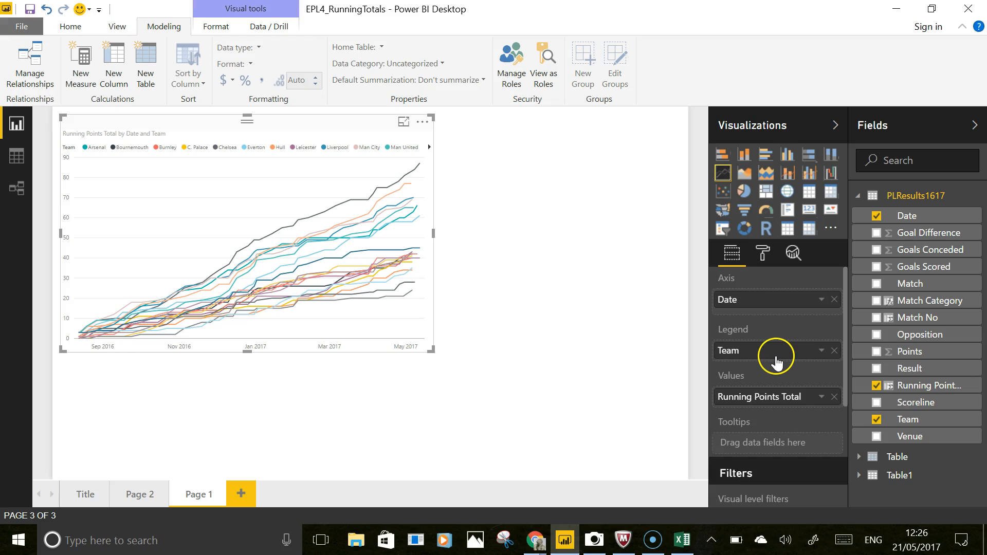
- Enlarge the chart and set the legend position to Left
left_click_drag(433, 233, 568, 246)
mouse_move(321, 354)
left_mouse_down()
mouse_move(321, 379)
mouse_move(324, 369)
left_mouse_up()
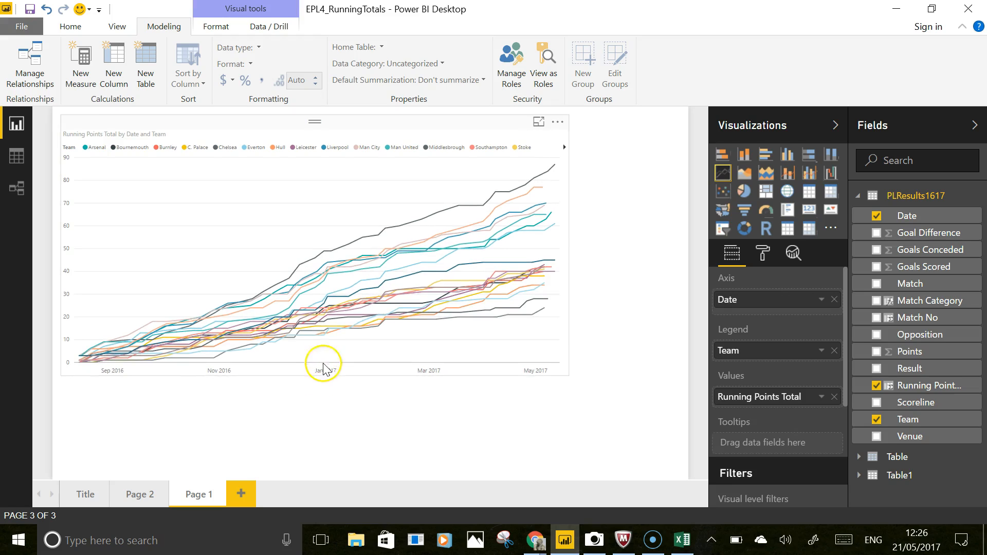
left_click(764, 257)
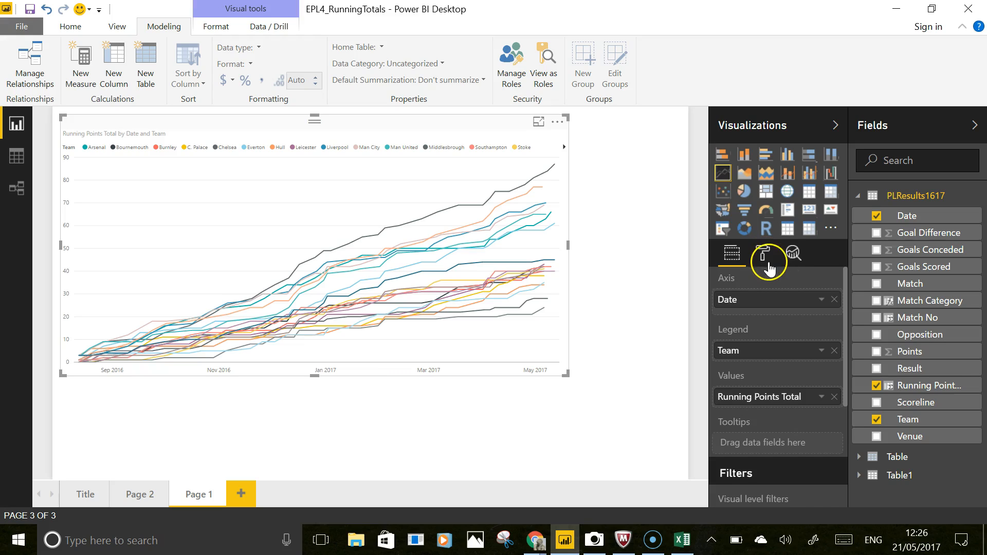
left_click(723, 283)
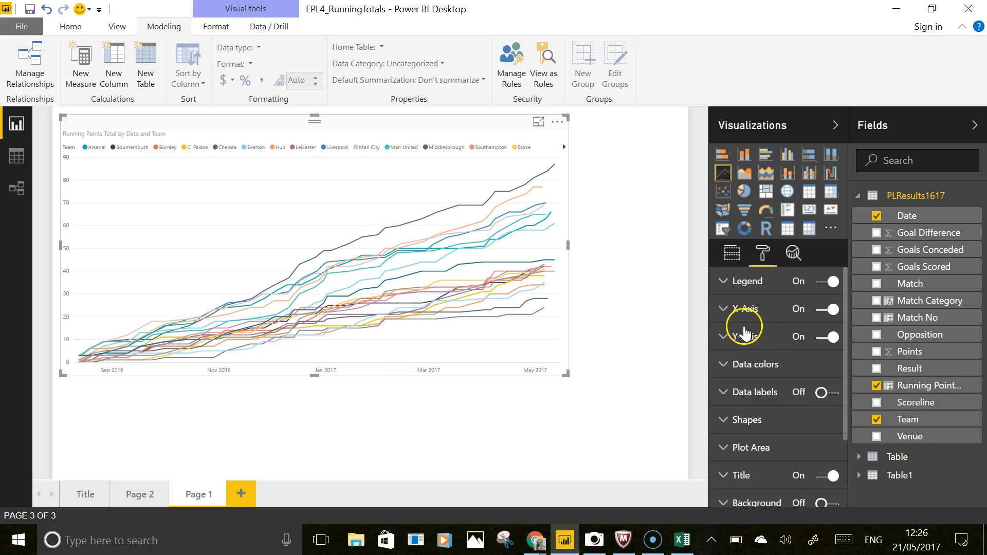
left_click(824, 309)
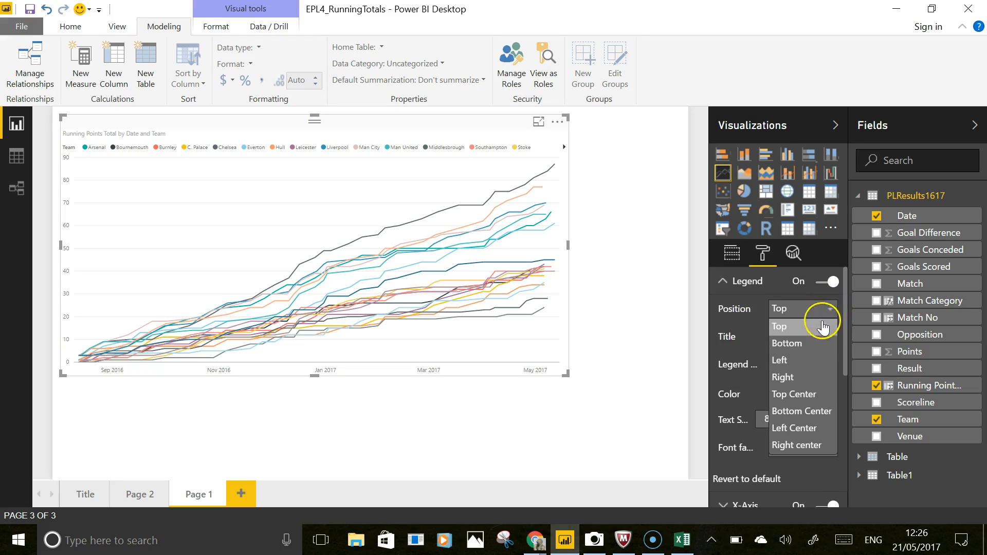
left_click(792, 361)
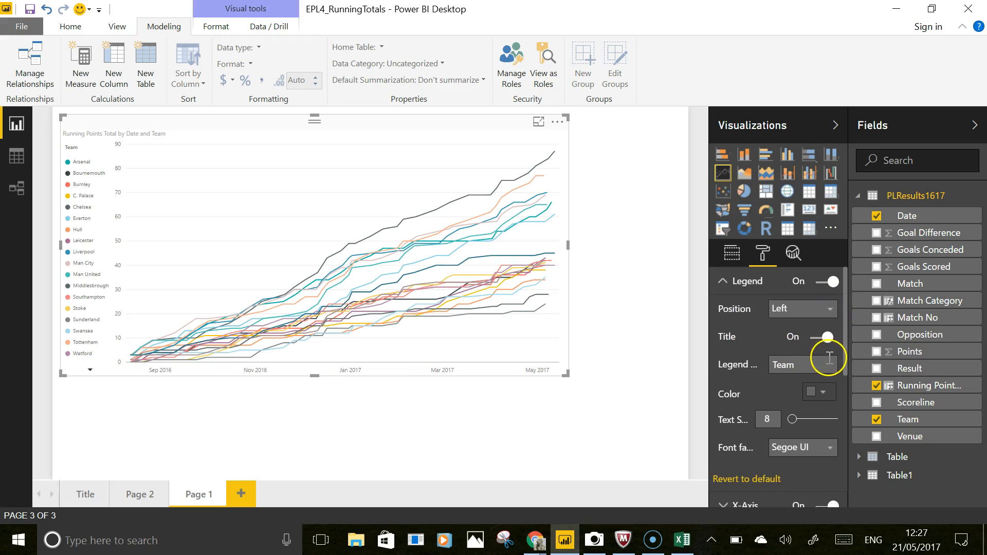
- Resize the chart taller and narrower, then highlight Arsenal's line from the legend
left_click_drag(315, 377, 316, 413)
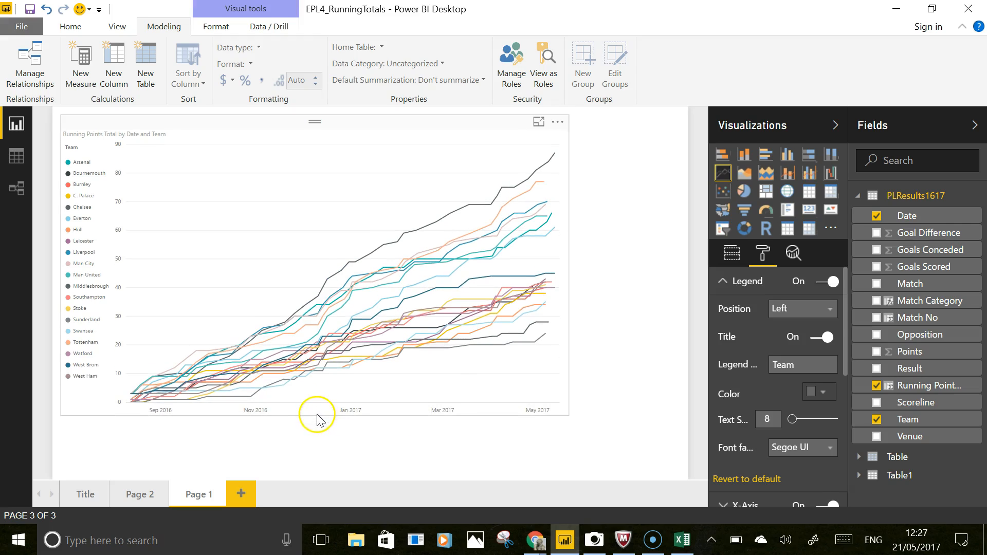
left_click_drag(568, 264, 529, 266)
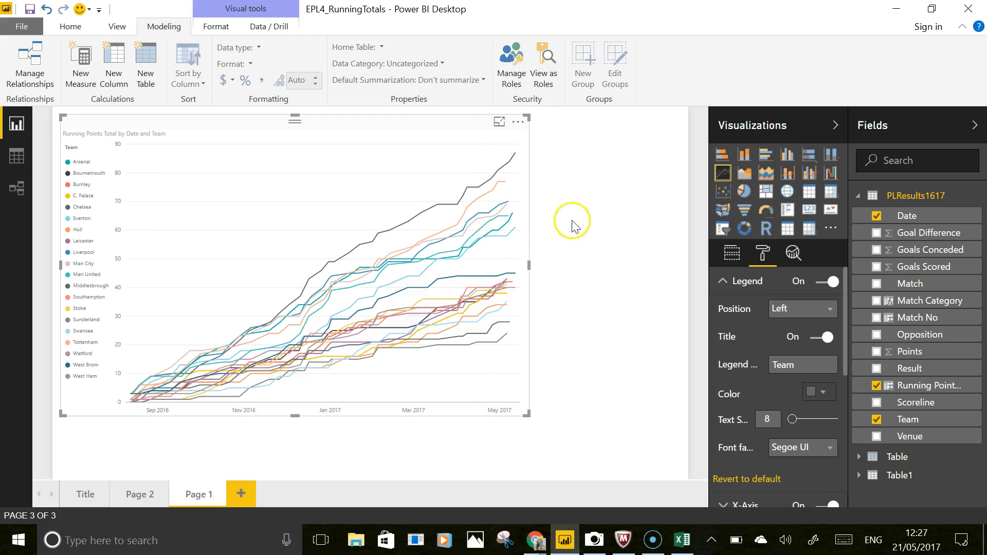
left_click(74, 163)
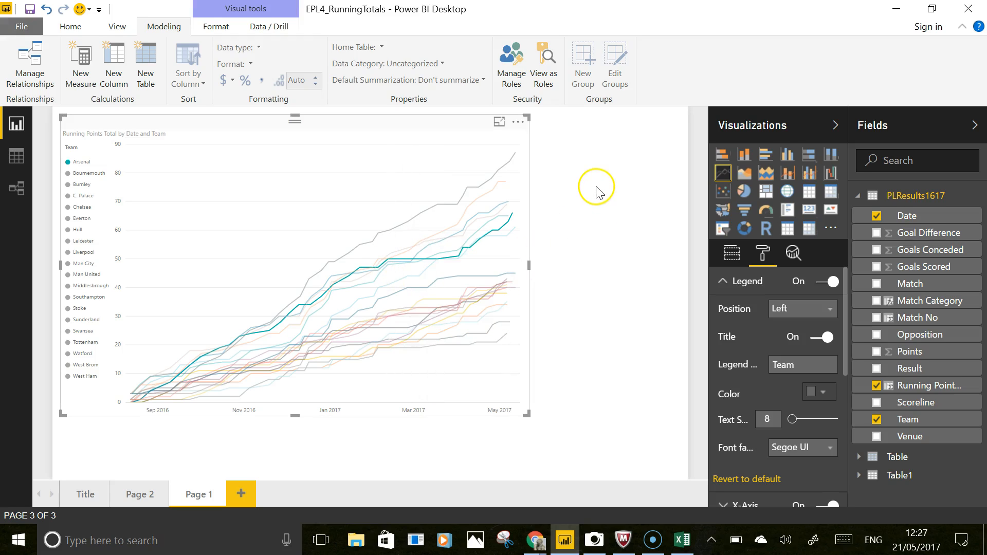
left_click(690, 256)
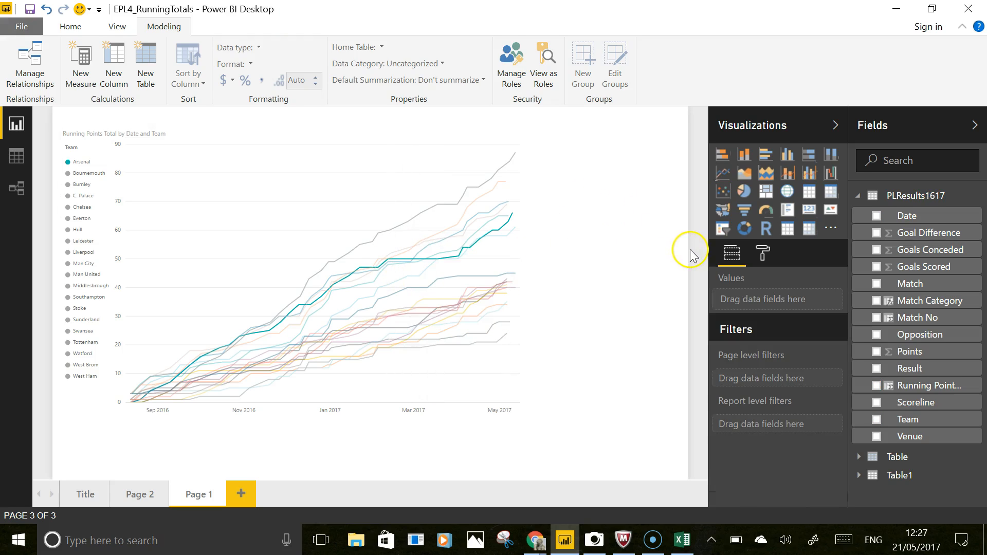
- Add a Team slicer beside the chart and toggle Arsenal on and off in it
left_click(721, 228)
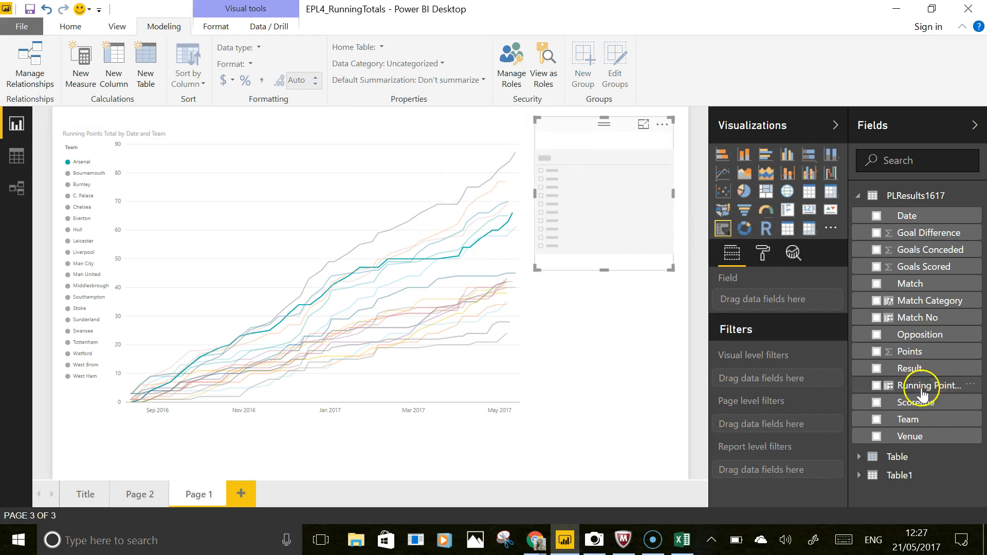
left_click_drag(930, 423, 621, 226)
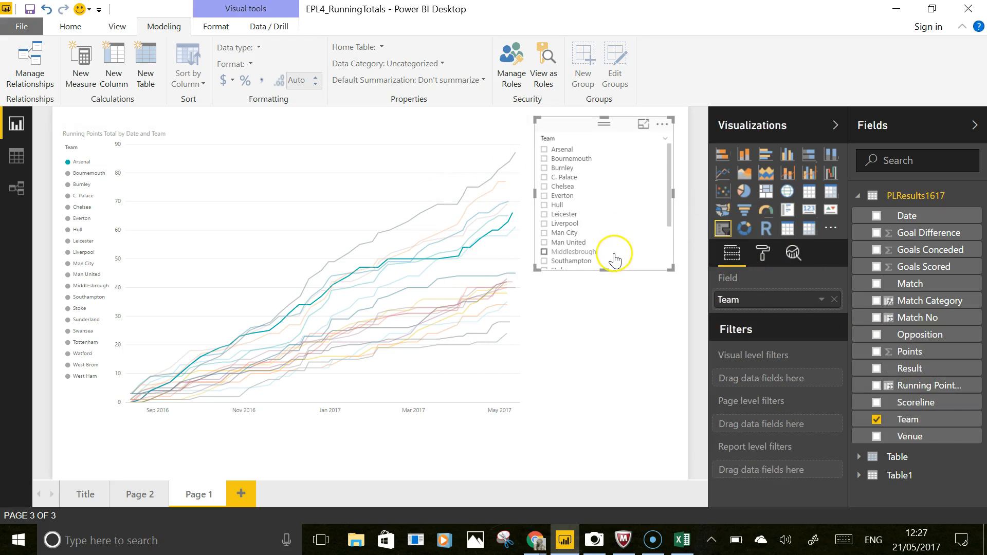
left_click(546, 151)
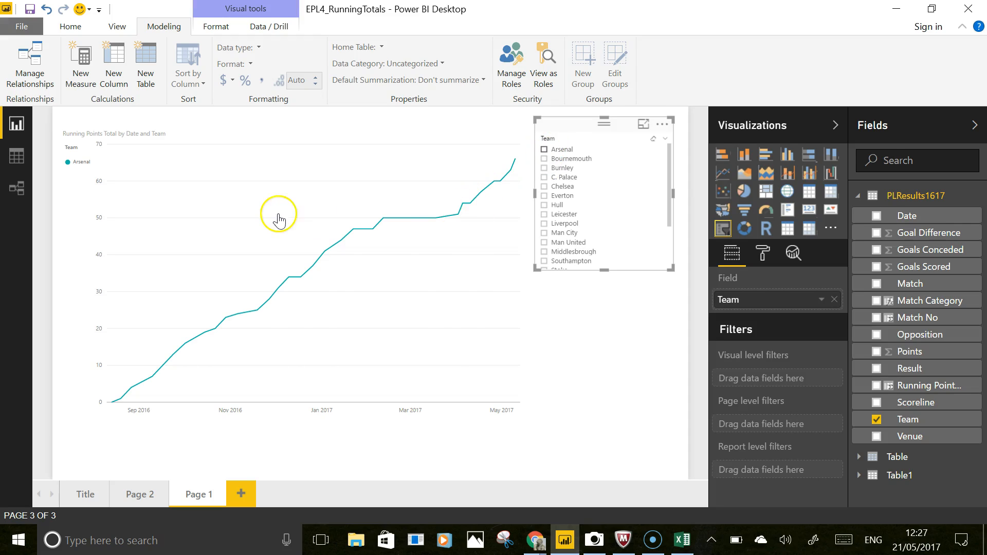
left_click(544, 150)
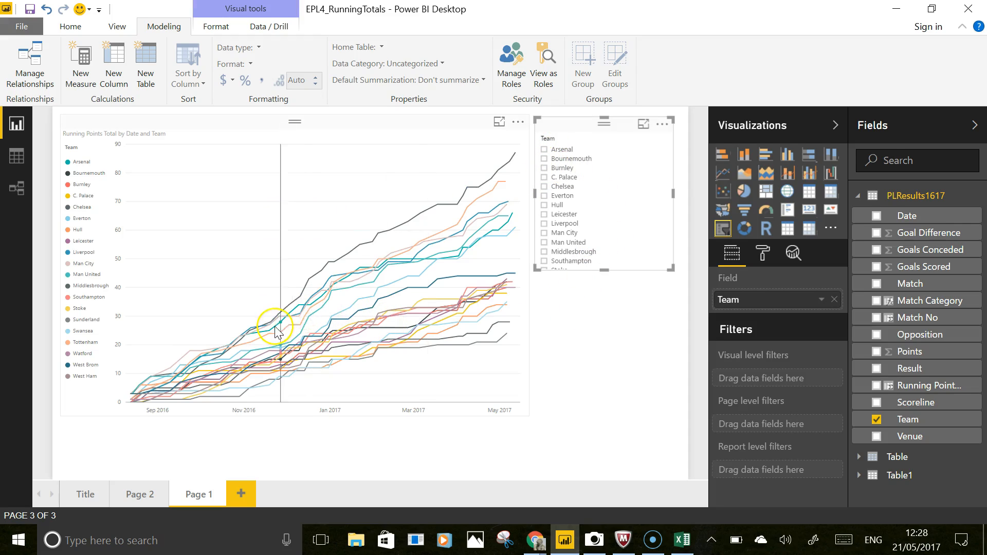
- Highlight Arsenal in the chart legend and save the report
mouse_move(484, 266)
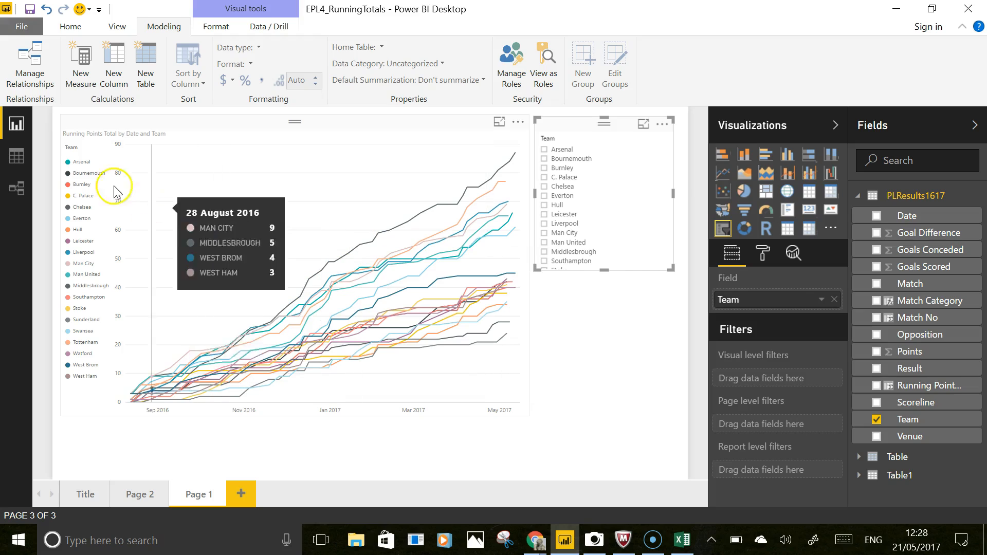
left_click(80, 163)
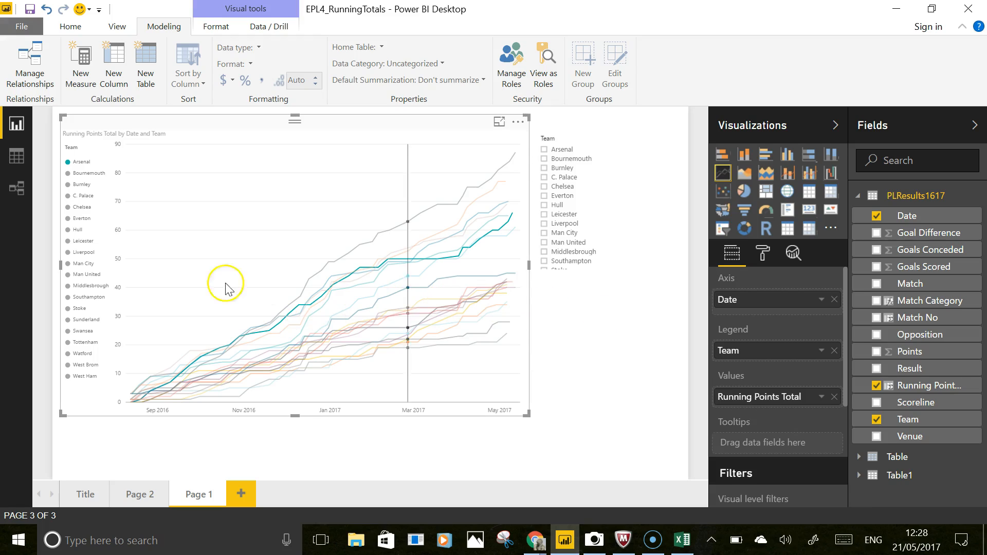
left_click(29, 11)
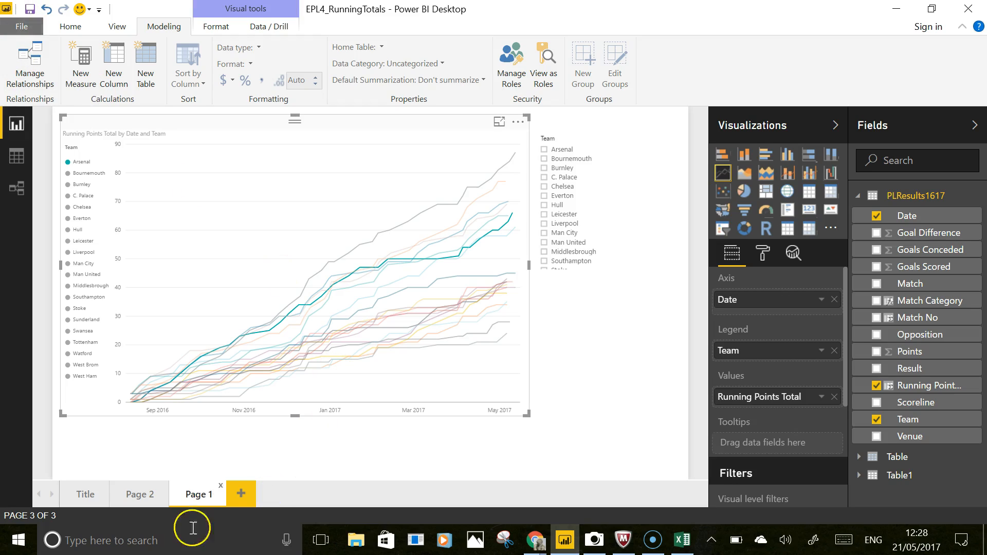